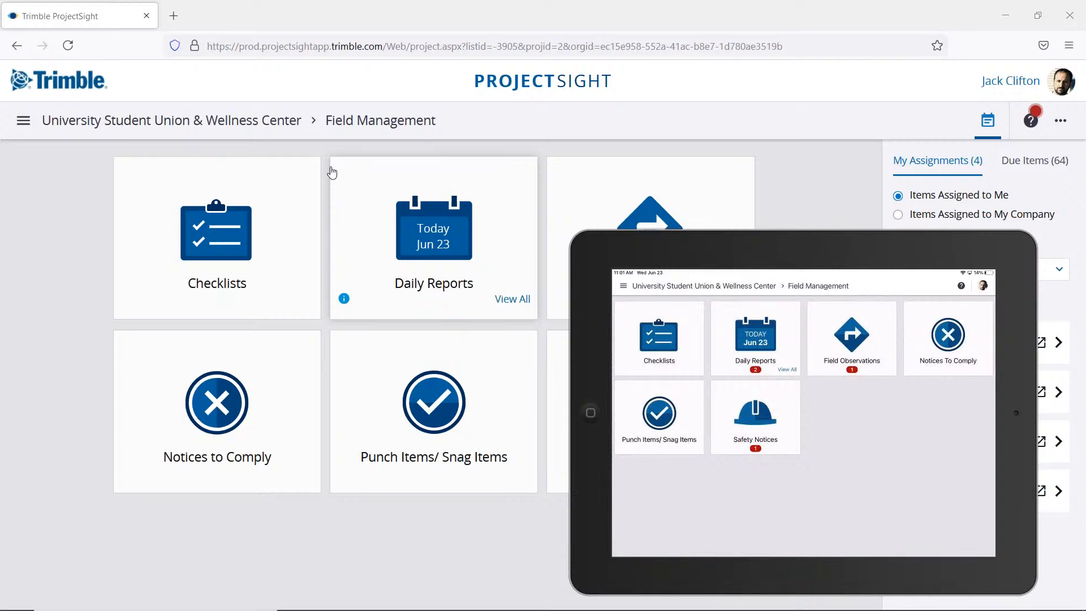
Step: Move the mirrored iPad window off the screen to uncover the Field Management page
mouse_move(718, 251)
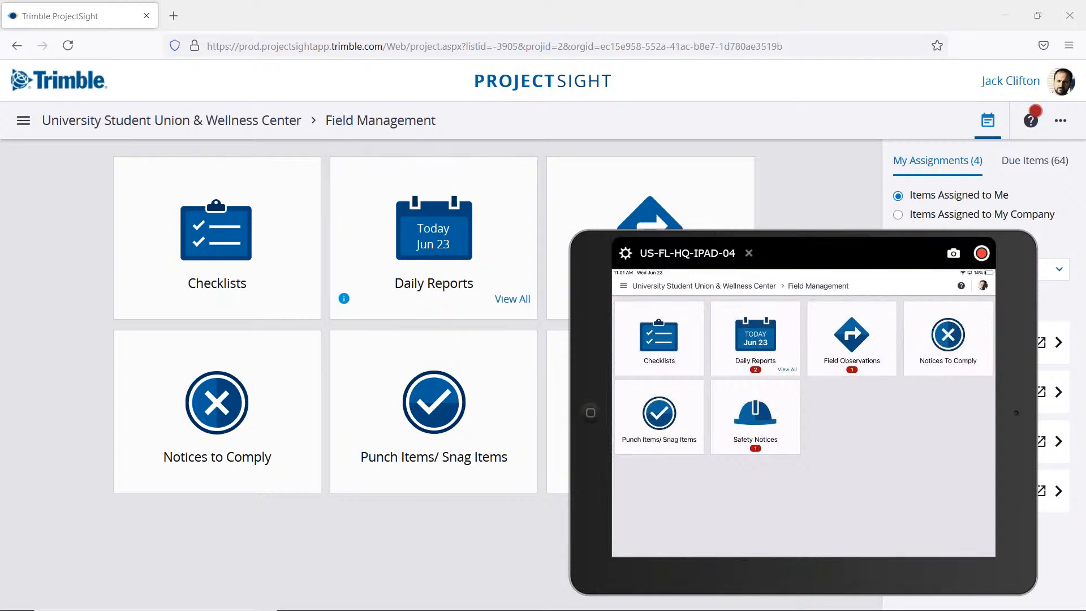
mouse_move(805, 252)
mouse_down()
mouse_move(824, 221)
mouse_move(815, 245)
mouse_move(801, 235)
mouse_up()
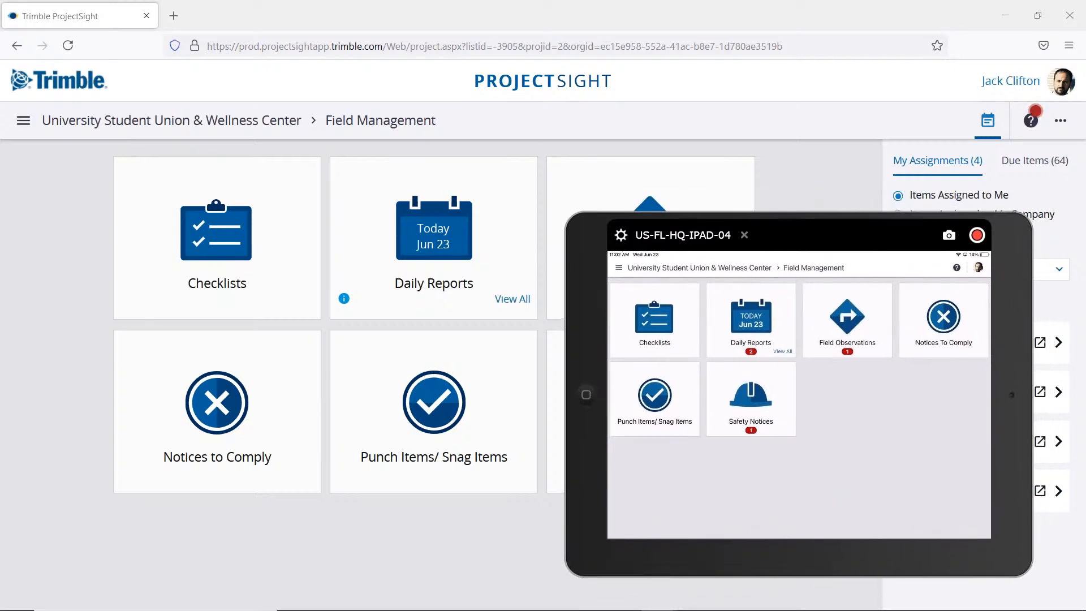
mouse_move(742, 249)
drag(779, 234, 1085, 294)
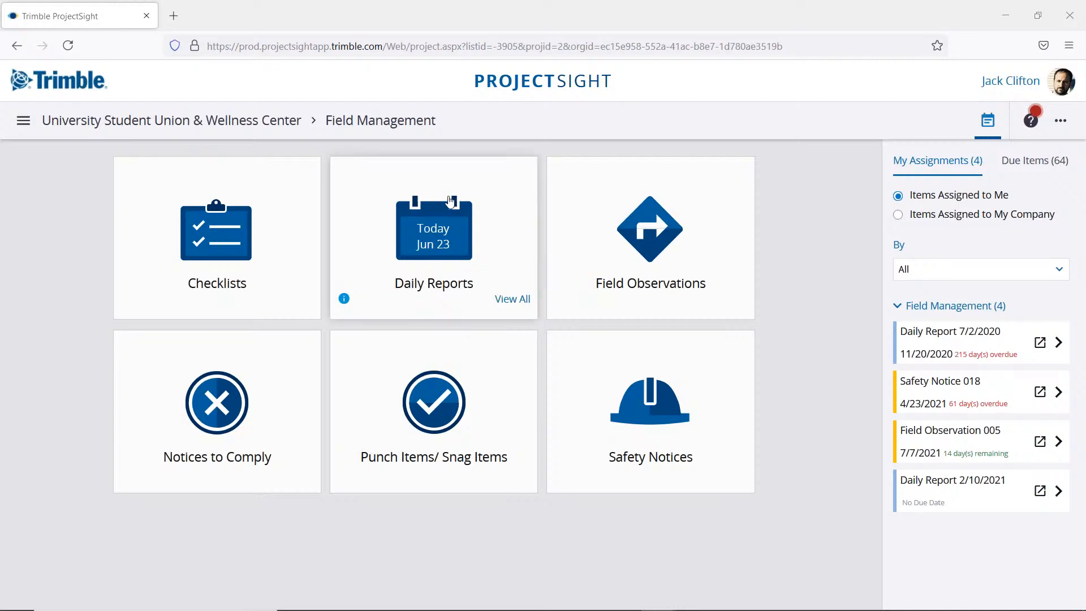
Step: Open the 6/23/2021 report from the full list of daily reports and expand its Weather section
click(514, 303)
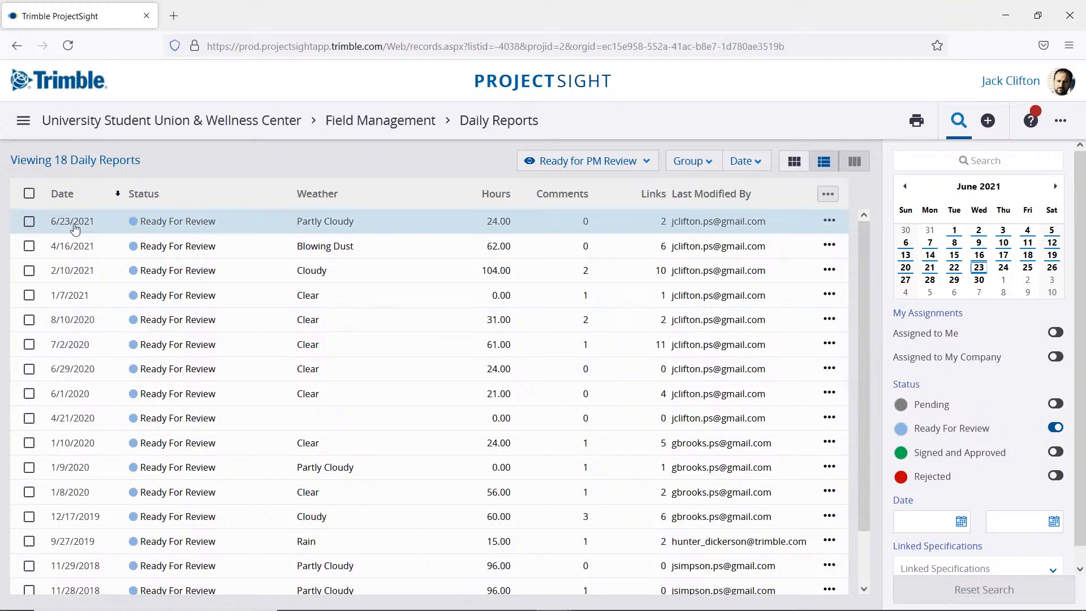
click(160, 223)
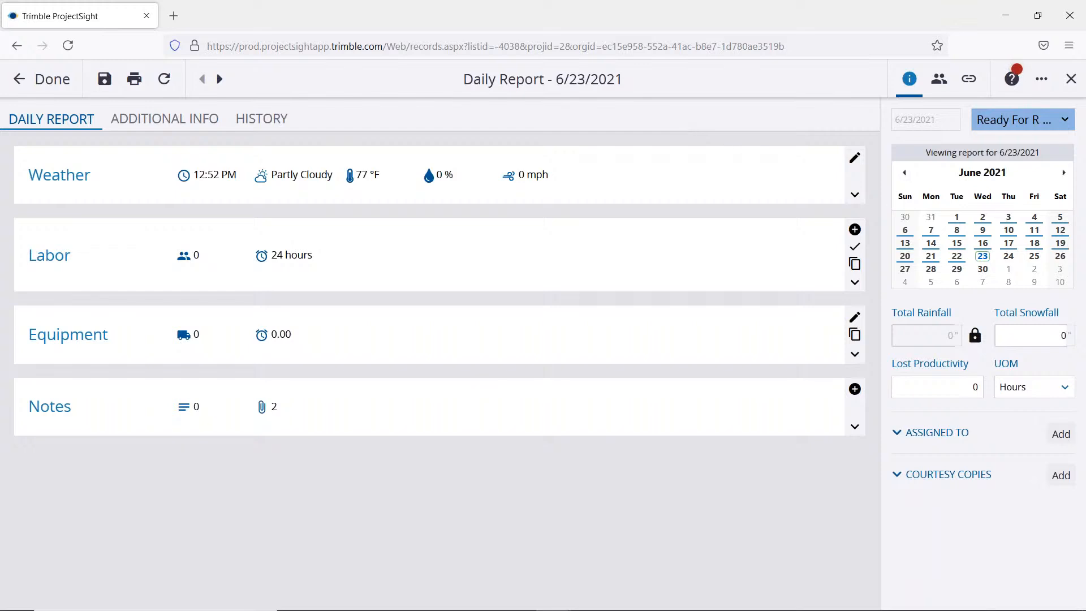
click(855, 197)
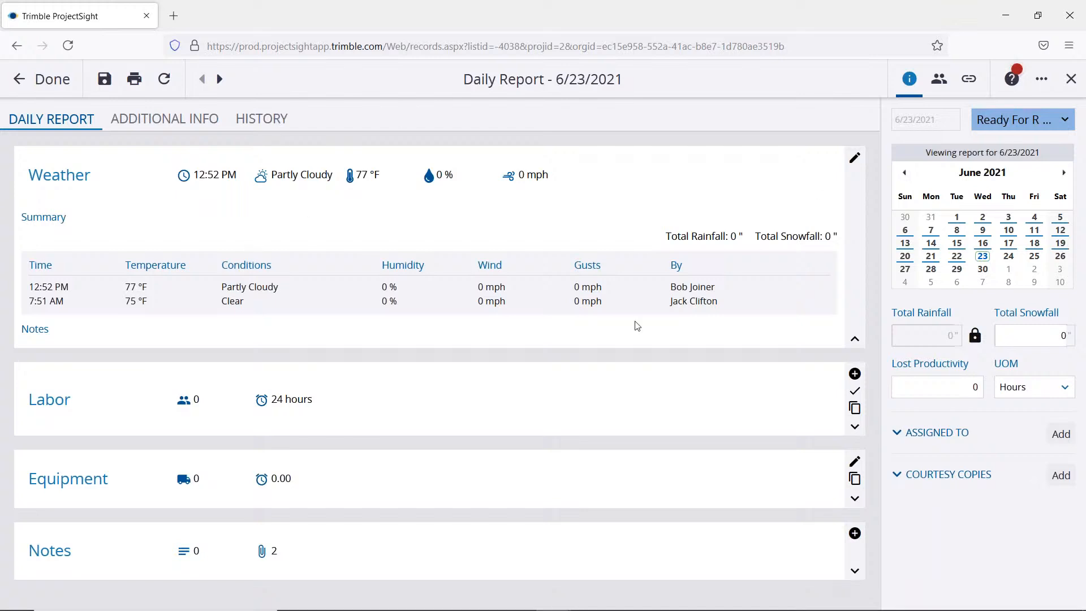
drag(720, 303, 669, 290)
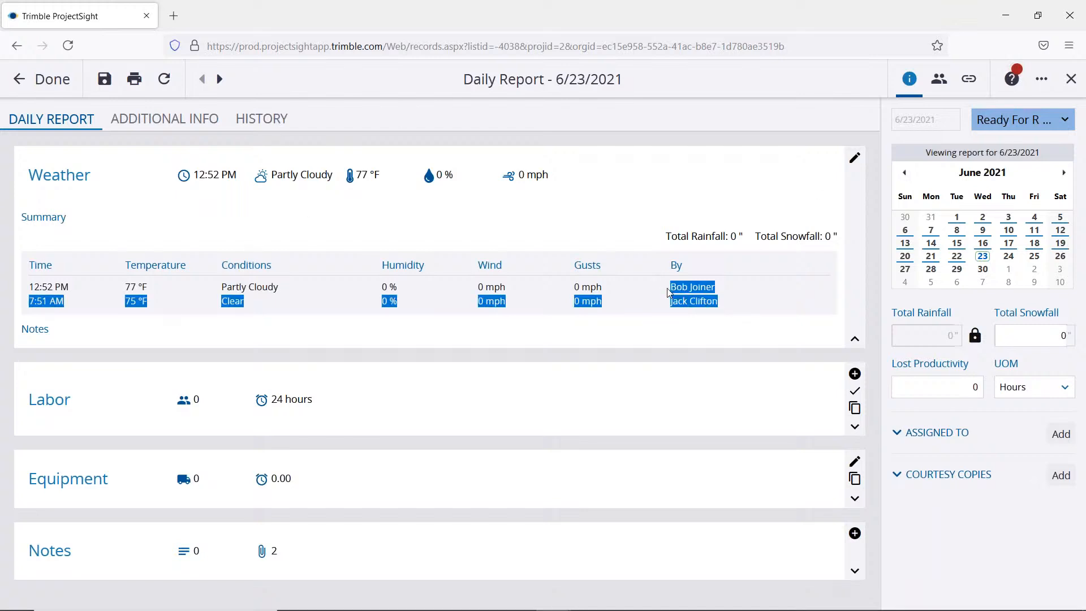
click(641, 250)
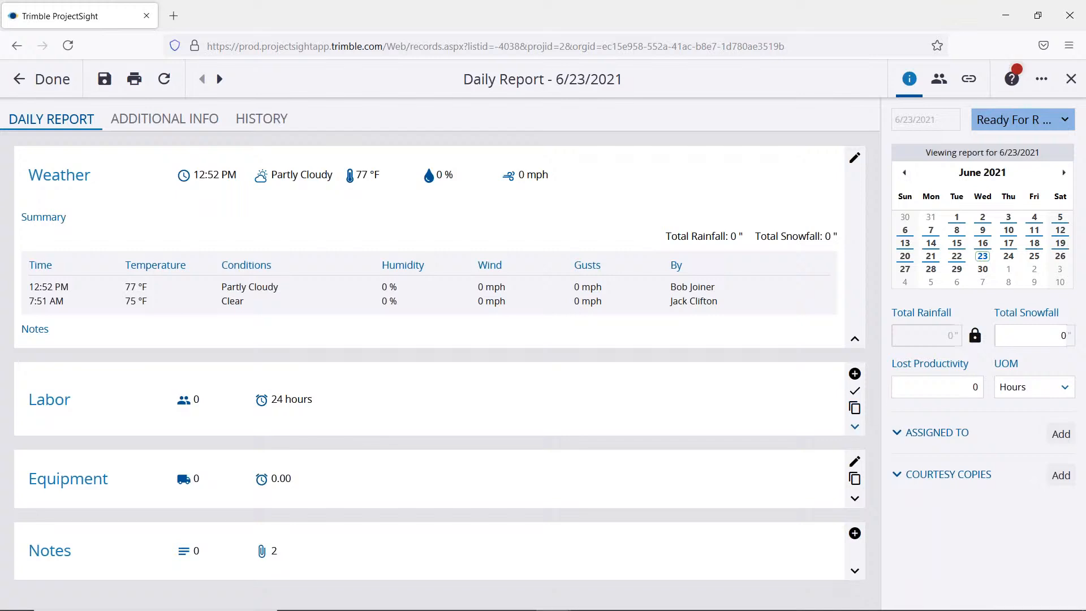
Step: Expand the Labor section of the daily report and review its company and crew labor entries
click(855, 424)
scroll(577, 345, down, 1)
scroll(579, 351, down, 2)
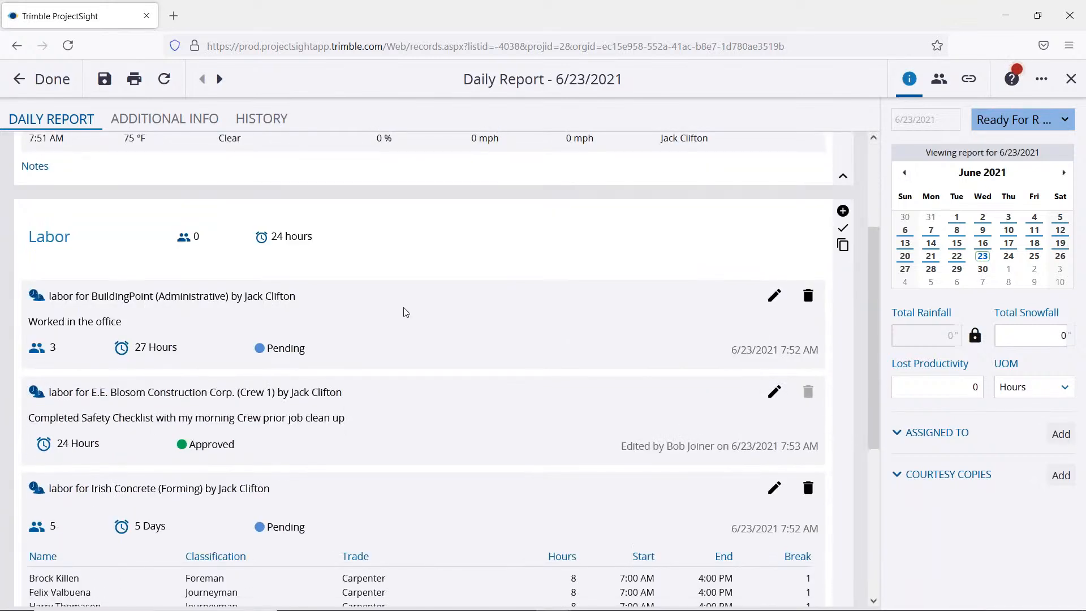
scroll(113, 283, down, 1)
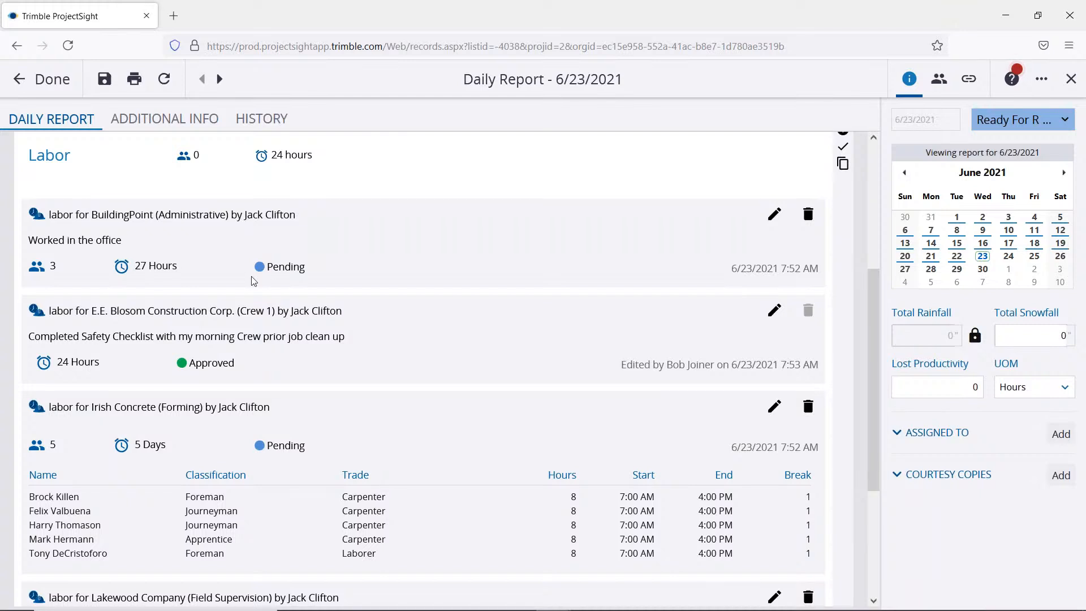
scroll(102, 337, down, 3)
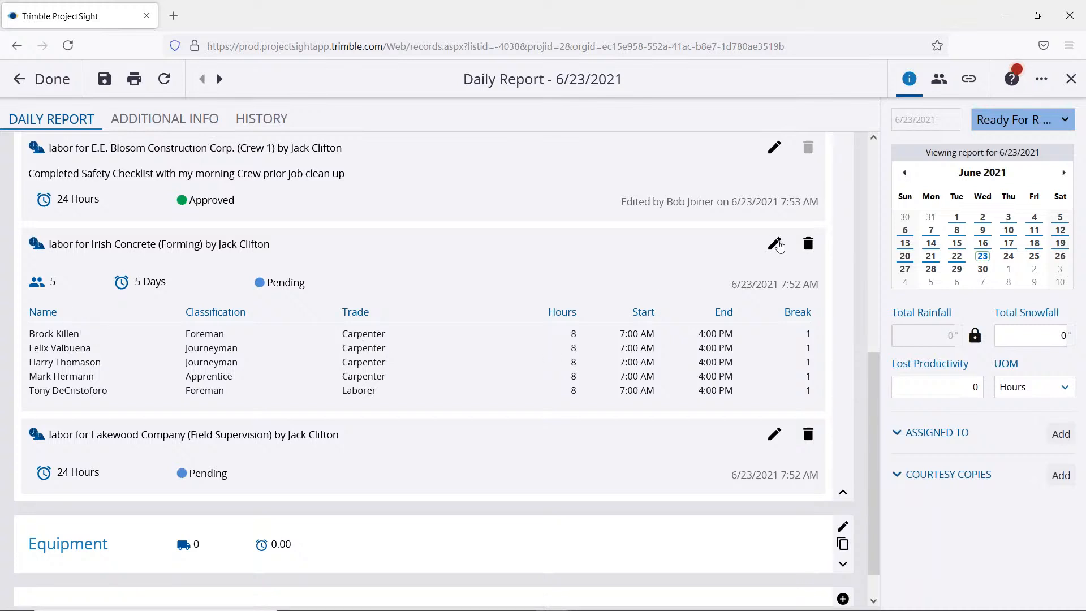
Step: Try the Approved status on the Irish Concrete (Forming) labor entry and close the entry without saving
click(774, 243)
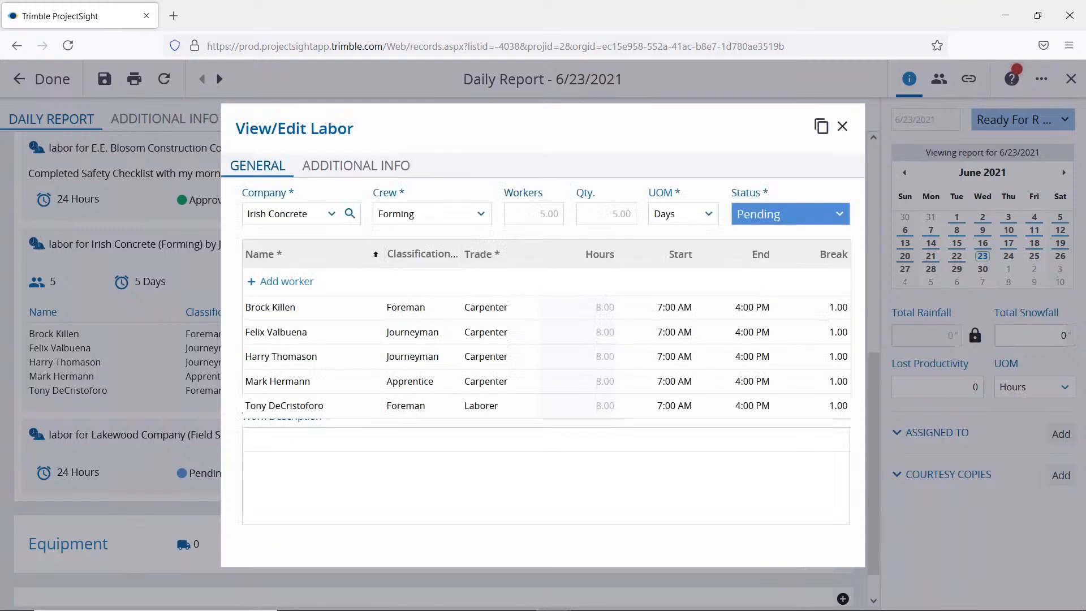
click(810, 214)
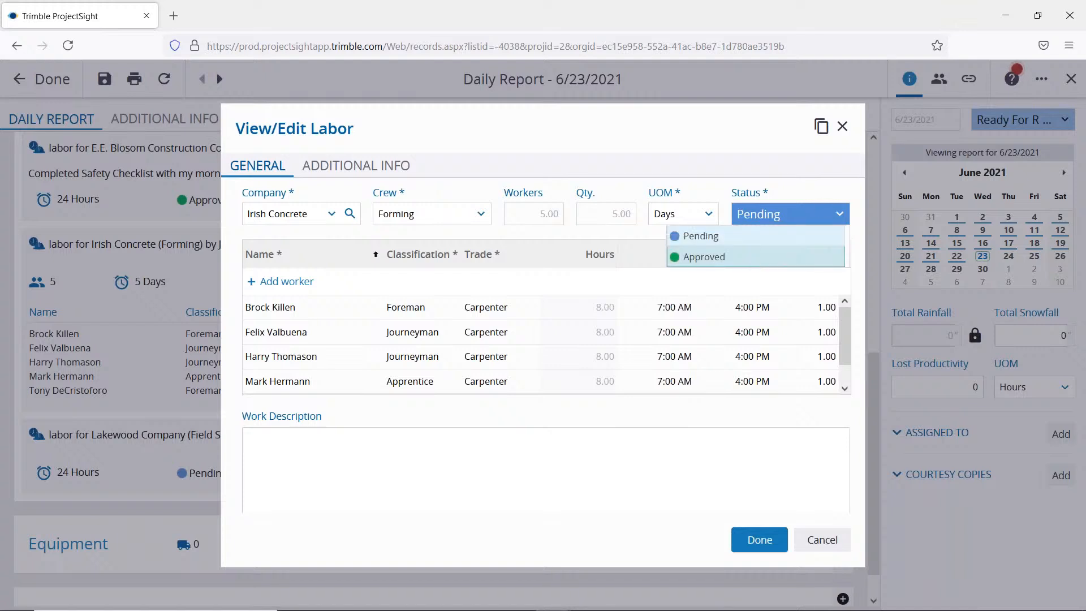
click(749, 263)
click(842, 127)
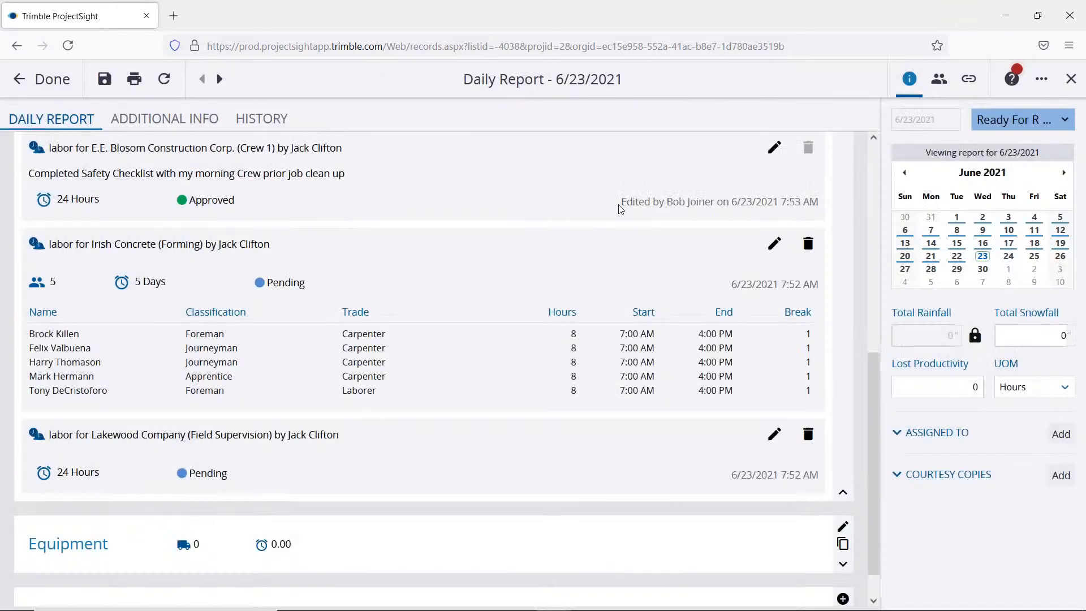
Step: Expand the Equipment section of the daily report
scroll(389, 326, down, 1)
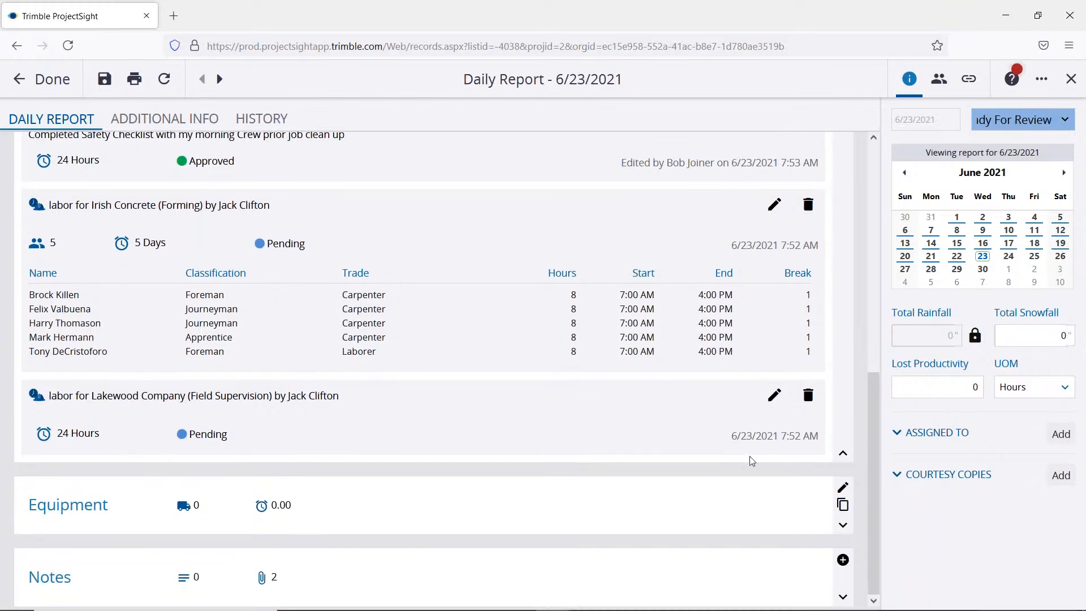
click(844, 527)
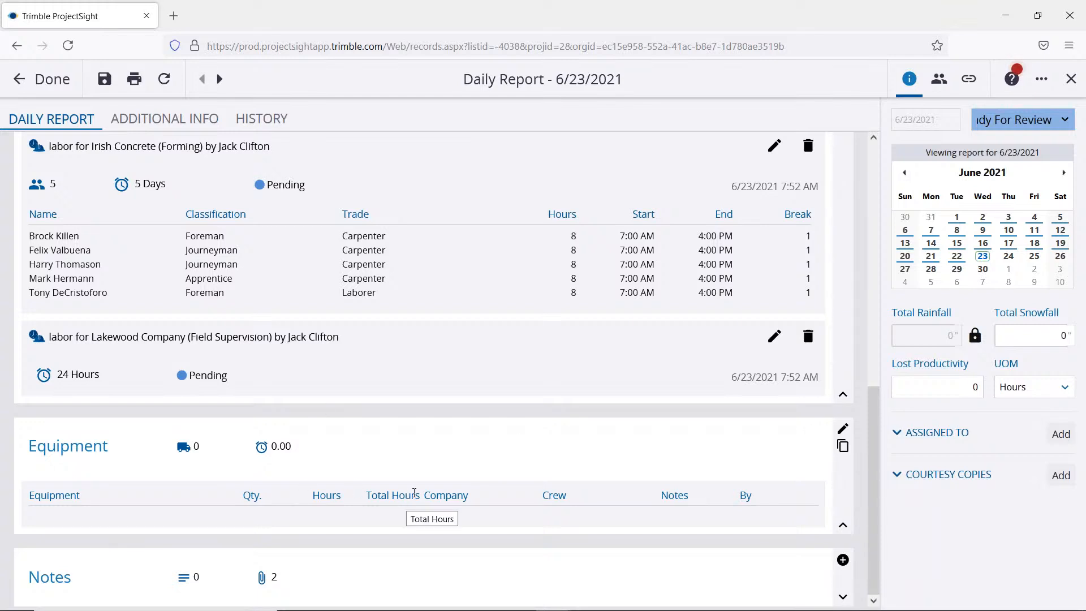
Step: Check which labor entries from June 2, 2021 can be copied into the report, and close without copying
scroll(853, 304, up, 2)
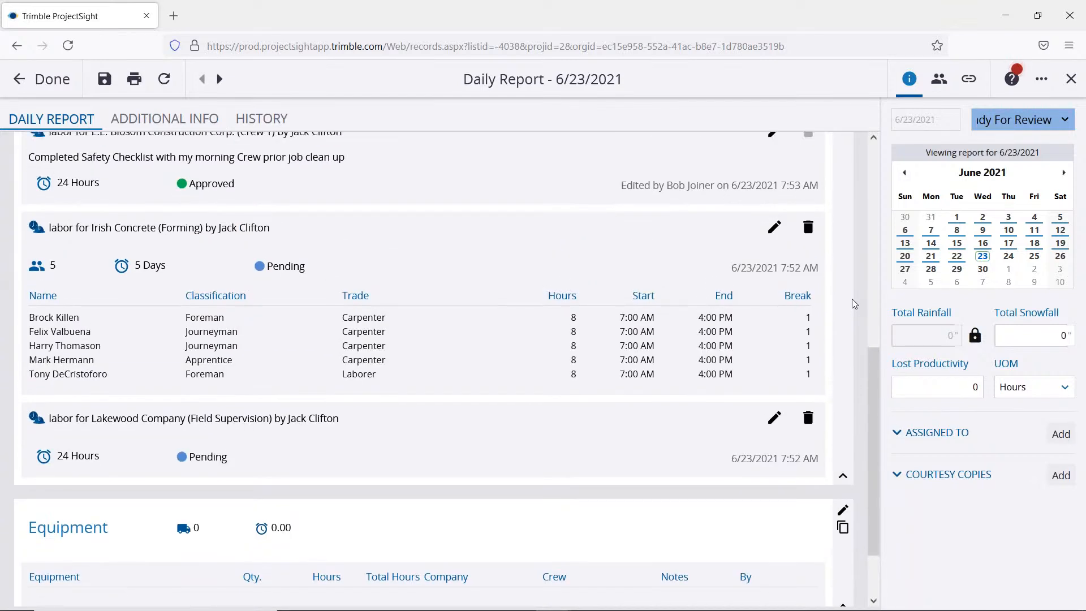
scroll(854, 304, up, 3)
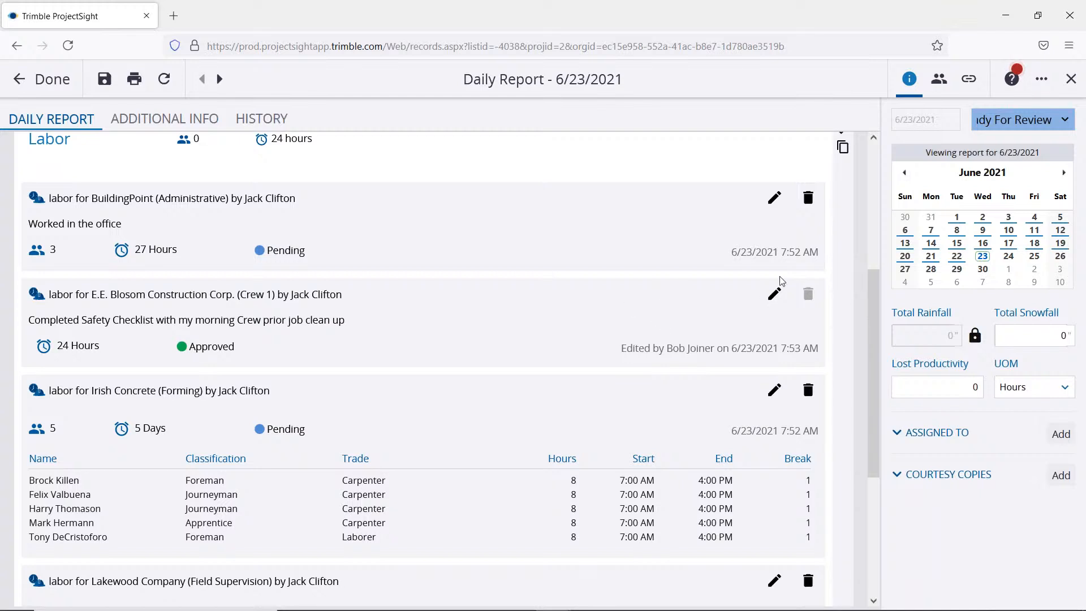
scroll(809, 270, up, 3)
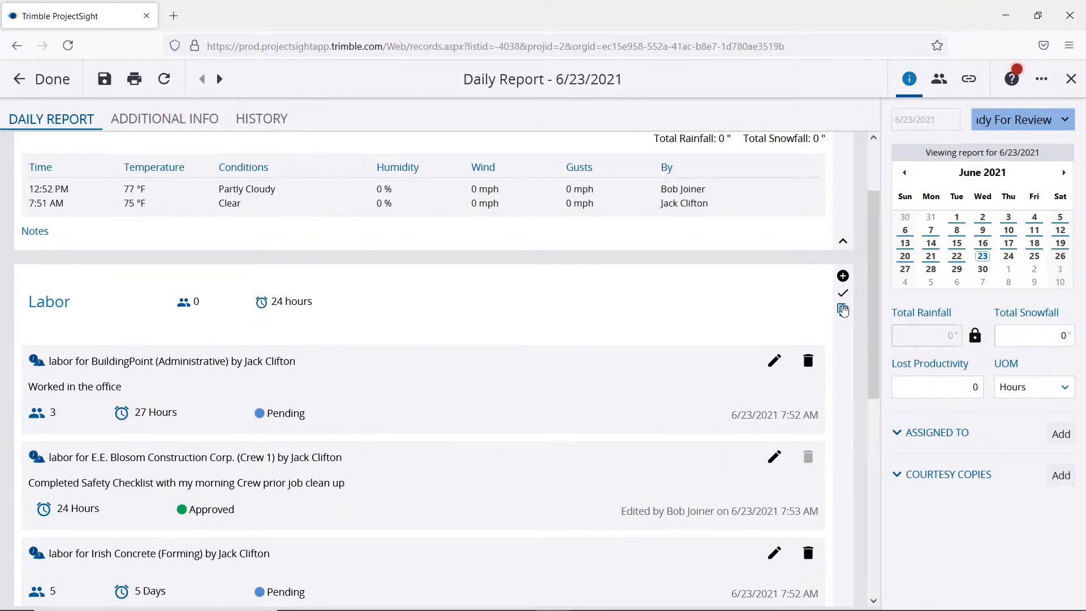
click(842, 310)
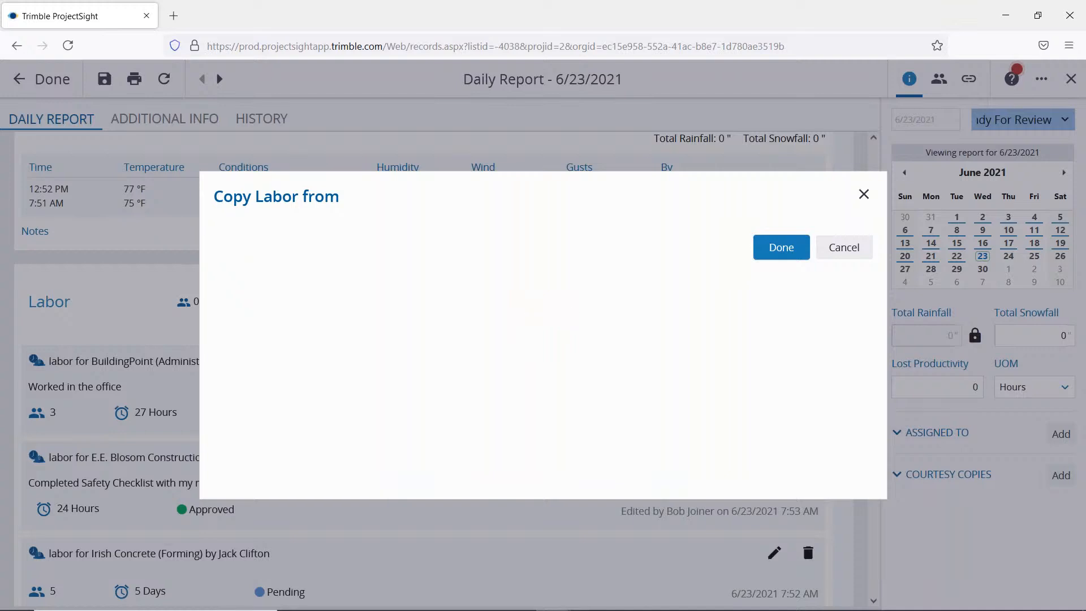
click(283, 278)
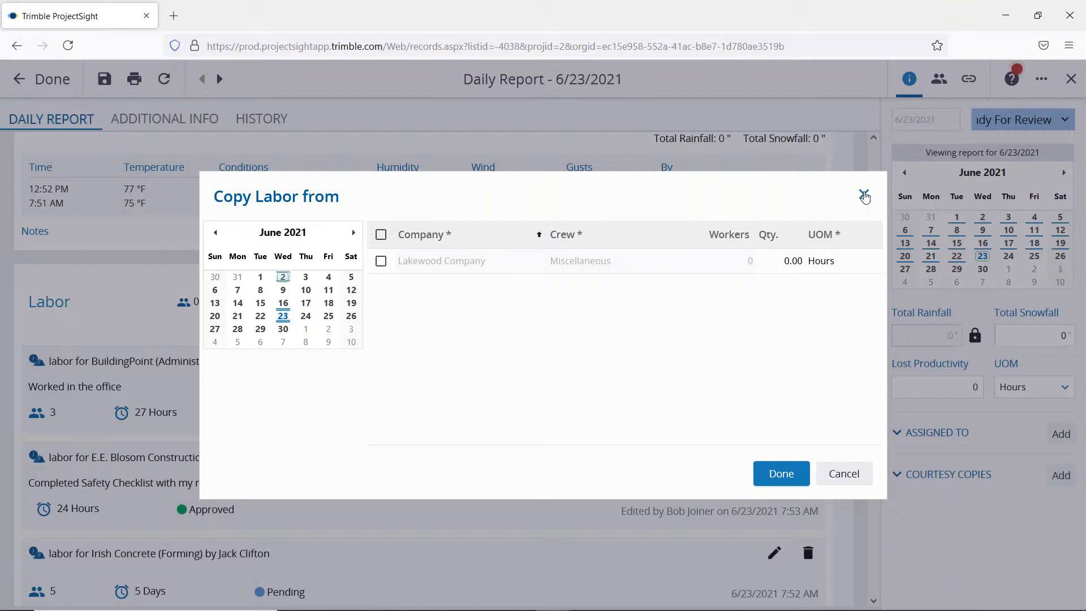
click(864, 195)
click(665, 363)
click(843, 474)
click(605, 376)
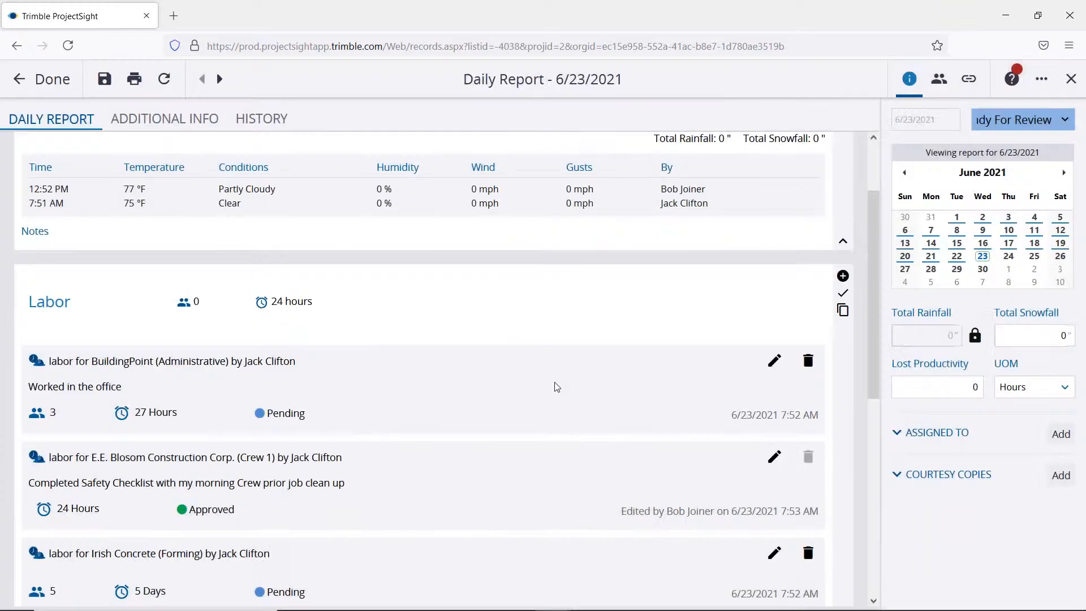
Step: Expand the Notes section at the end of the daily report and review its linked items
scroll(566, 387, down, 7)
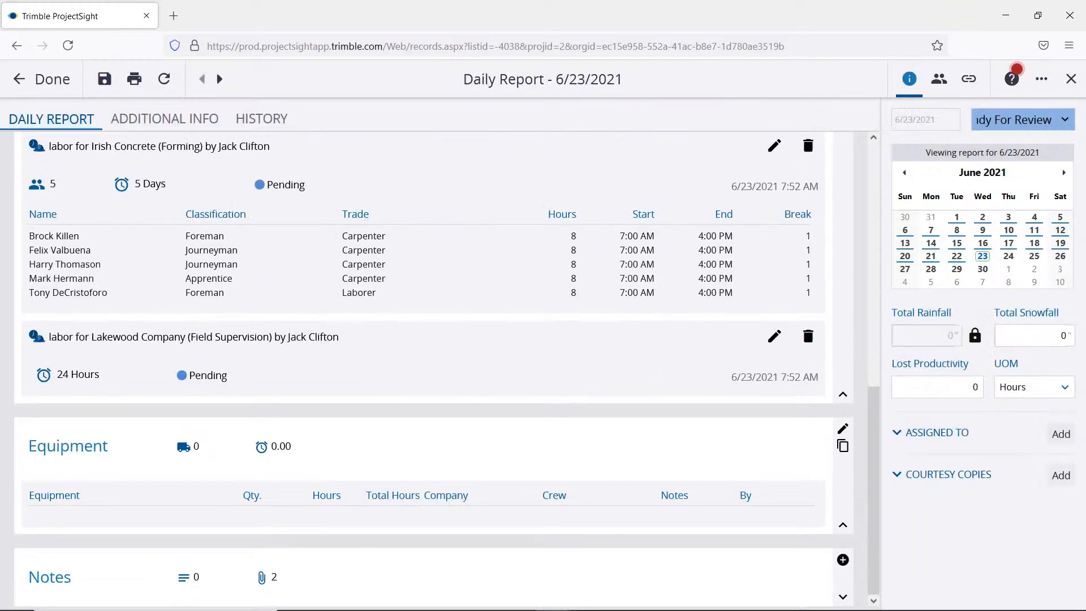
click(875, 322)
drag(876, 356, 880, 577)
click(843, 596)
scroll(840, 461, down, 5)
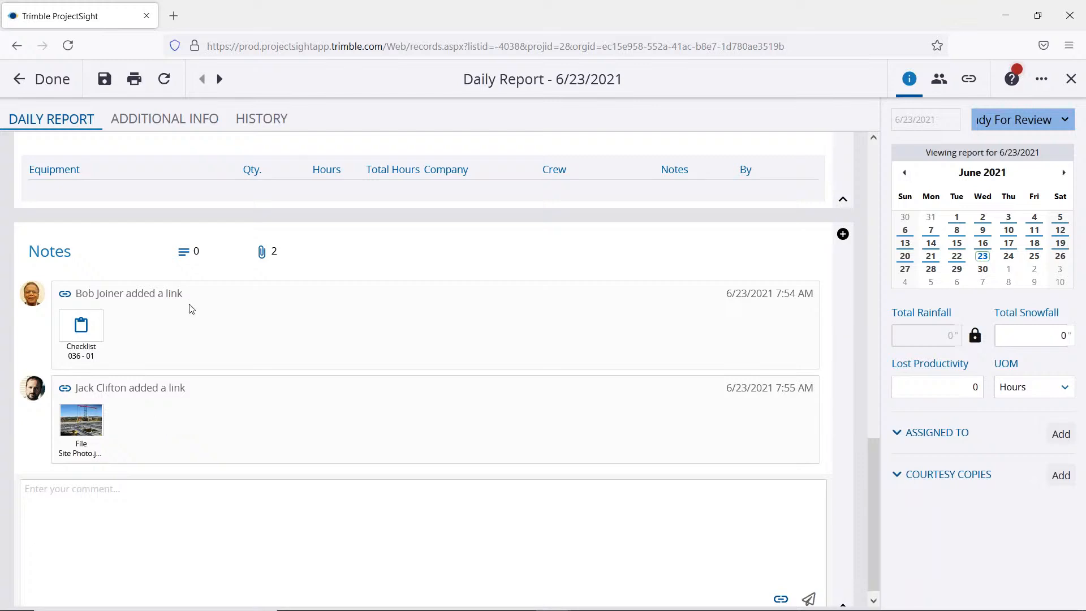
Step: Review the report's additional info fields and change history, and return to the main daily report view
scroll(814, 257, up, 4)
scroll(815, 259, up, 2)
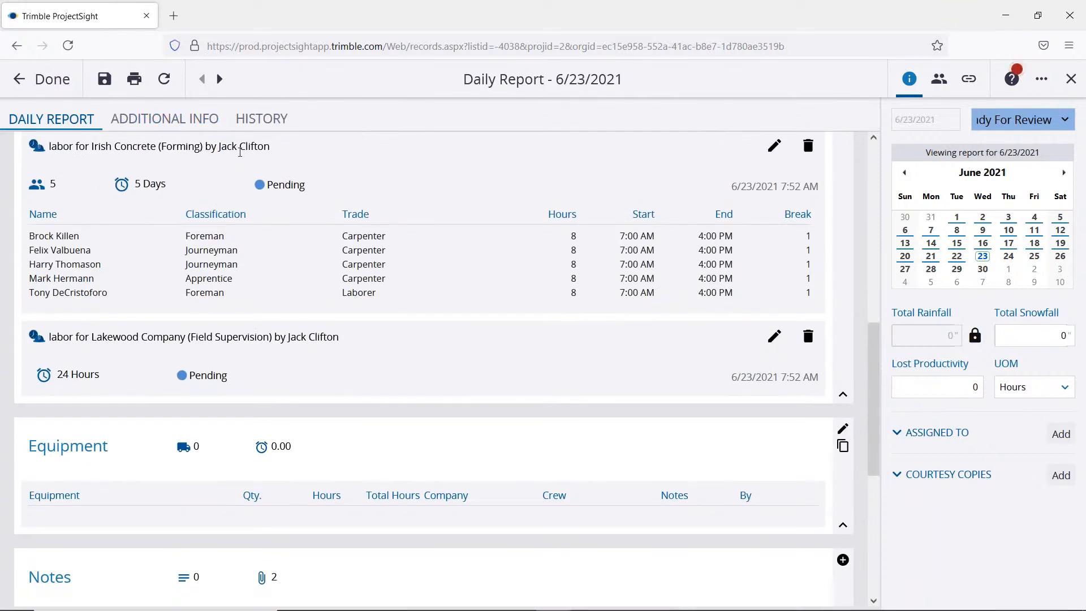
click(185, 120)
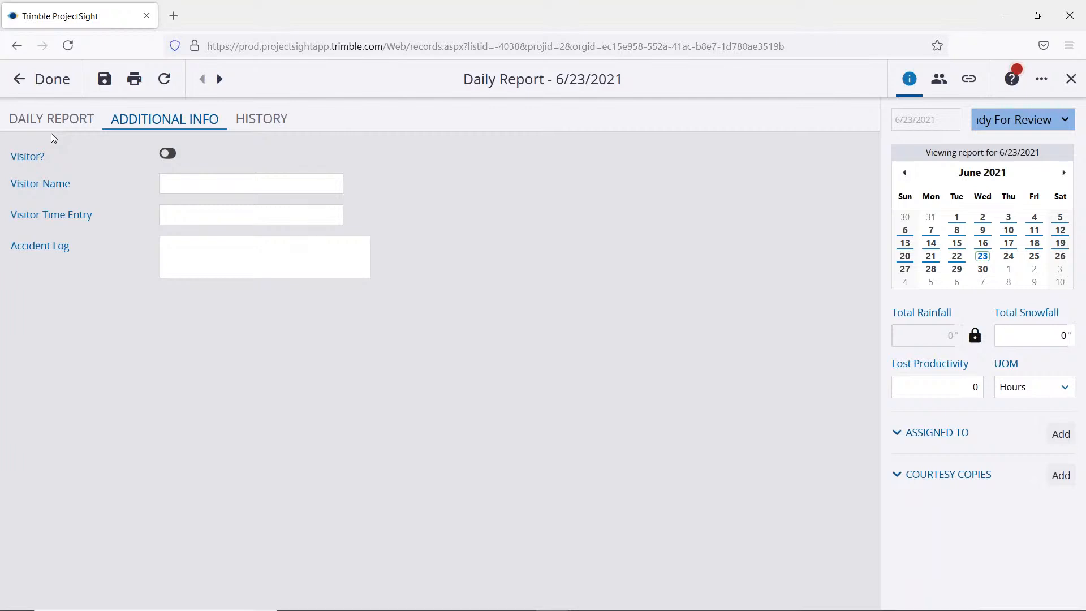
click(270, 124)
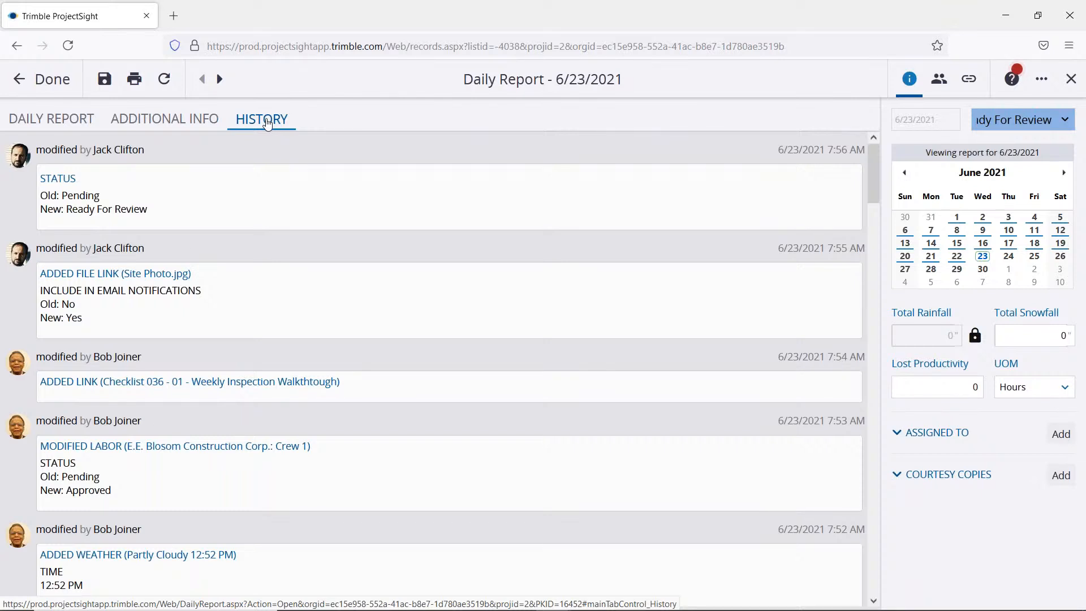
click(76, 121)
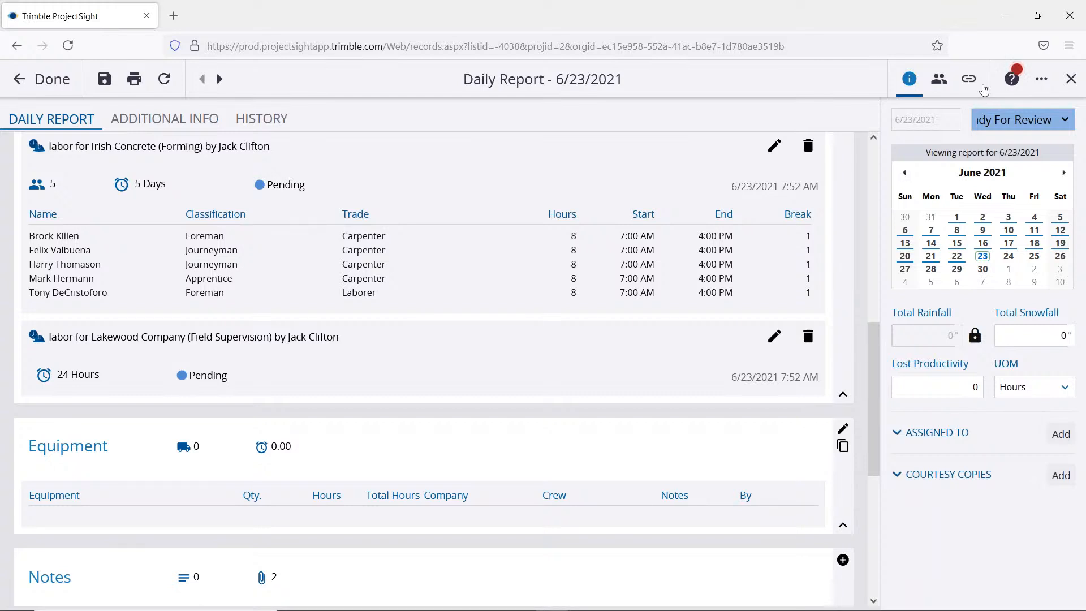
Step: Open the daily report's links and review the record types available for linking
click(974, 82)
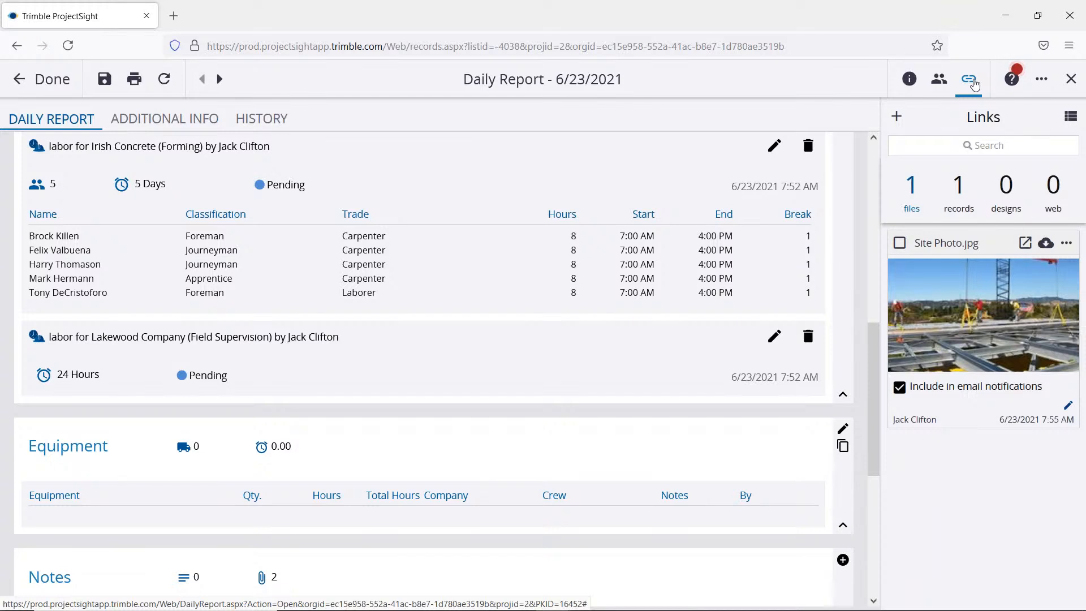
click(897, 116)
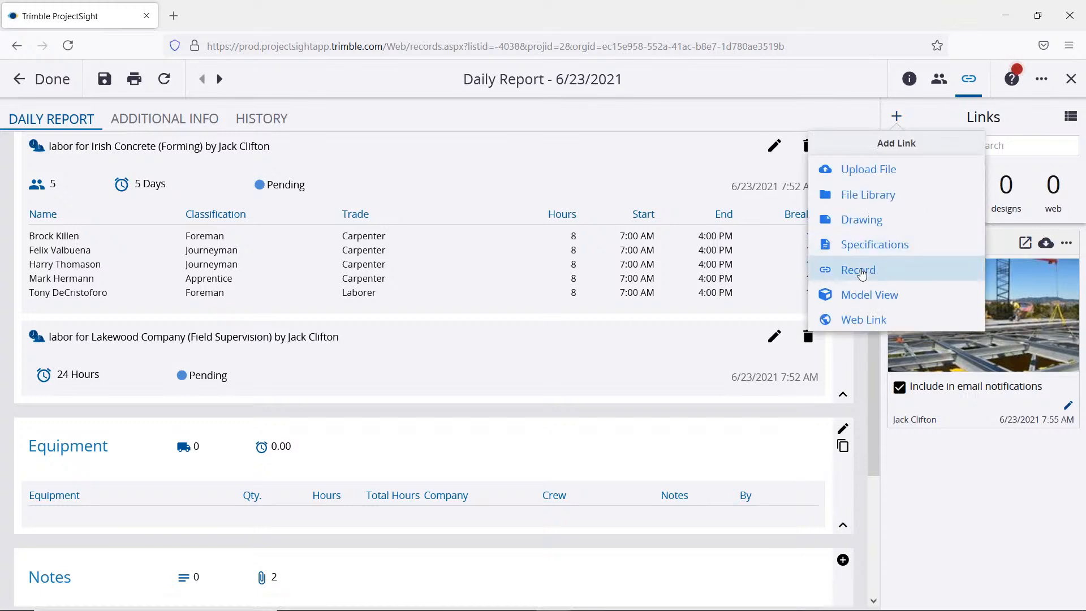
click(861, 272)
scroll(891, 313, down, 1)
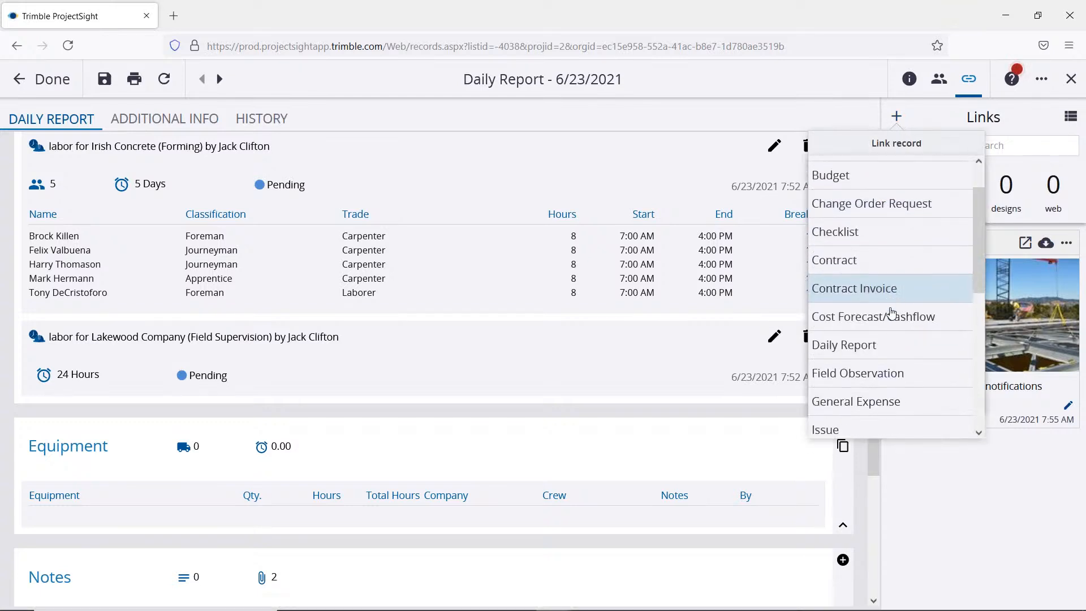
scroll(887, 315, down, 1)
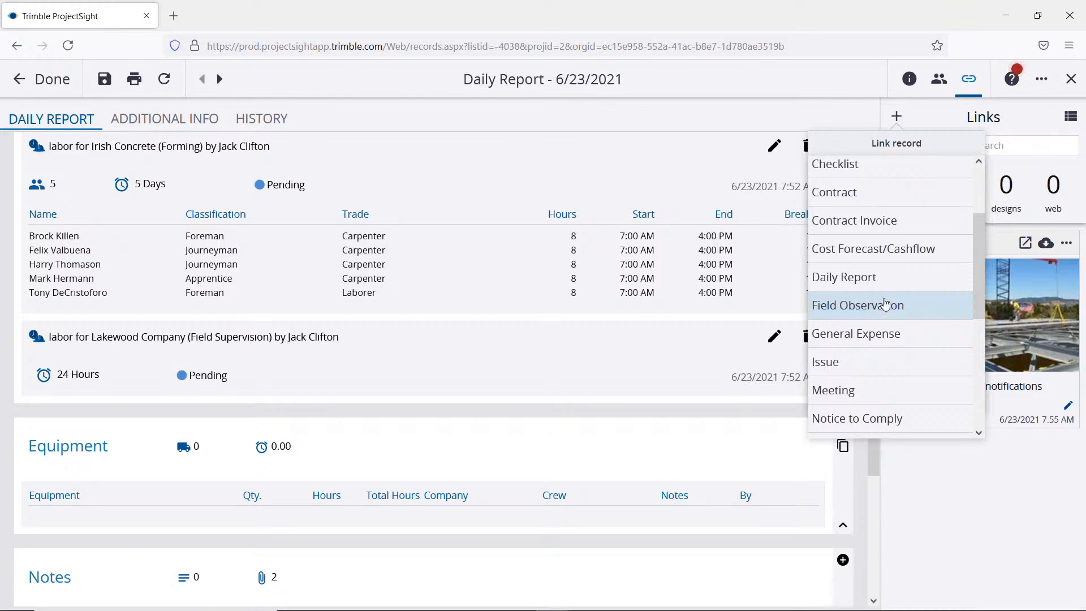
scroll(891, 308, down, 1)
scroll(886, 275, up, 3)
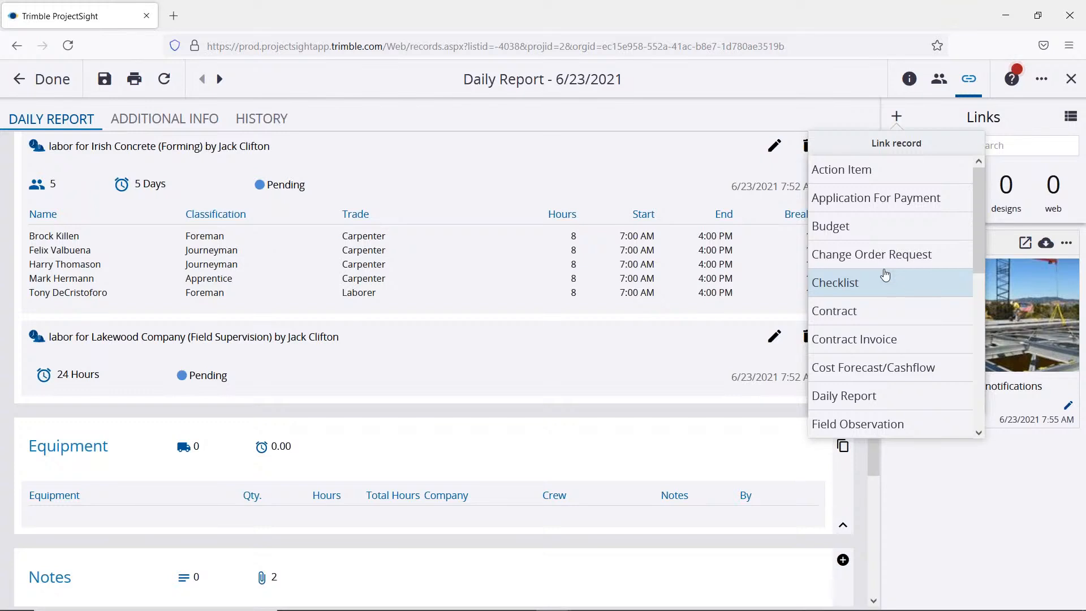
Step: Browse the existing checklists that can be linked to the daily report, and close the list without linking one
click(854, 288)
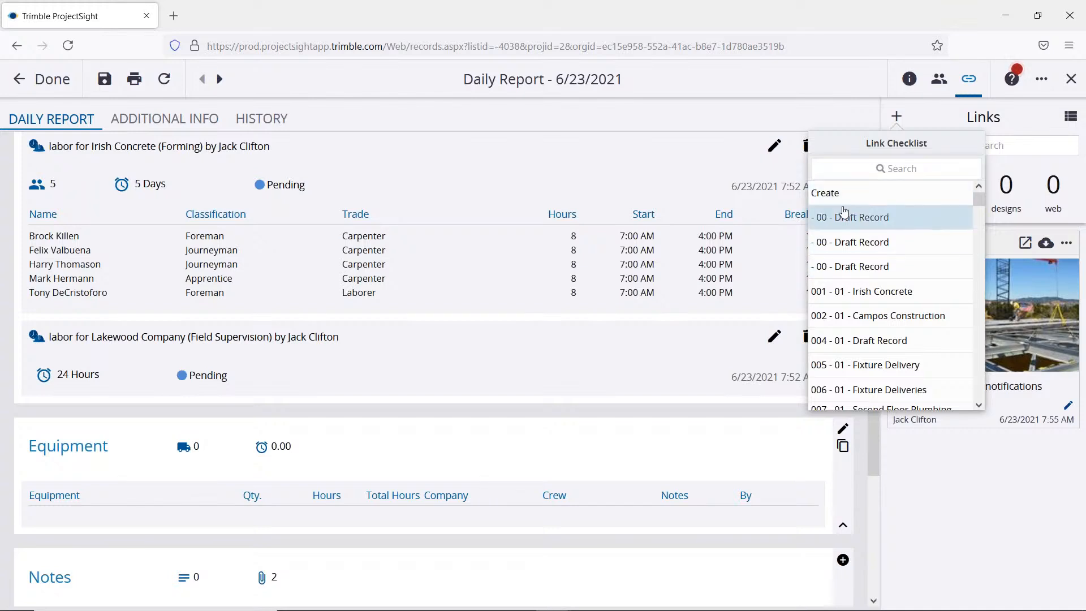
scroll(876, 272, down, 6)
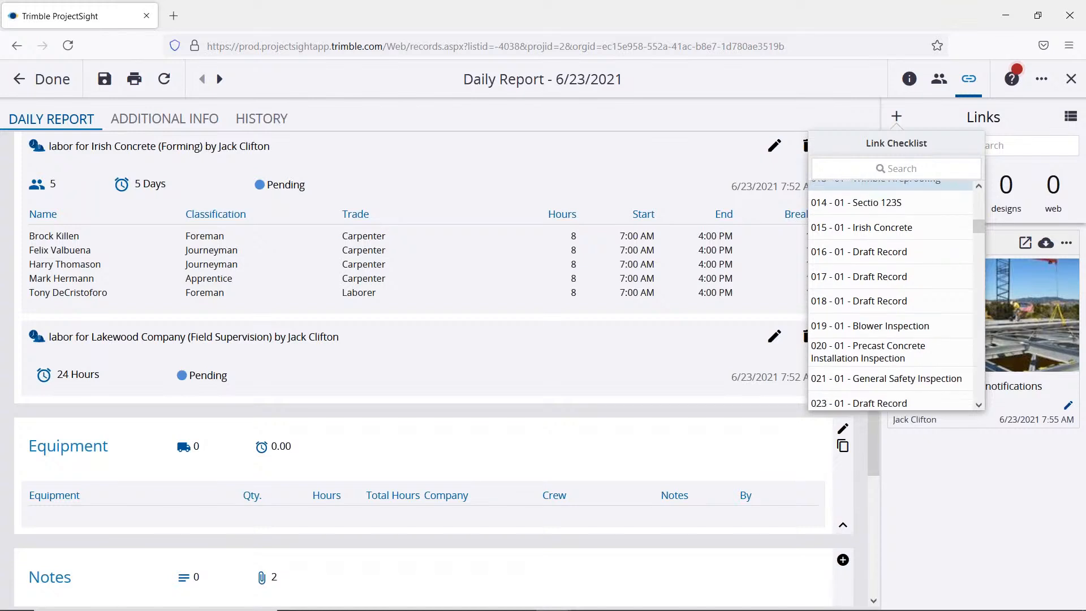
scroll(883, 275, down, 5)
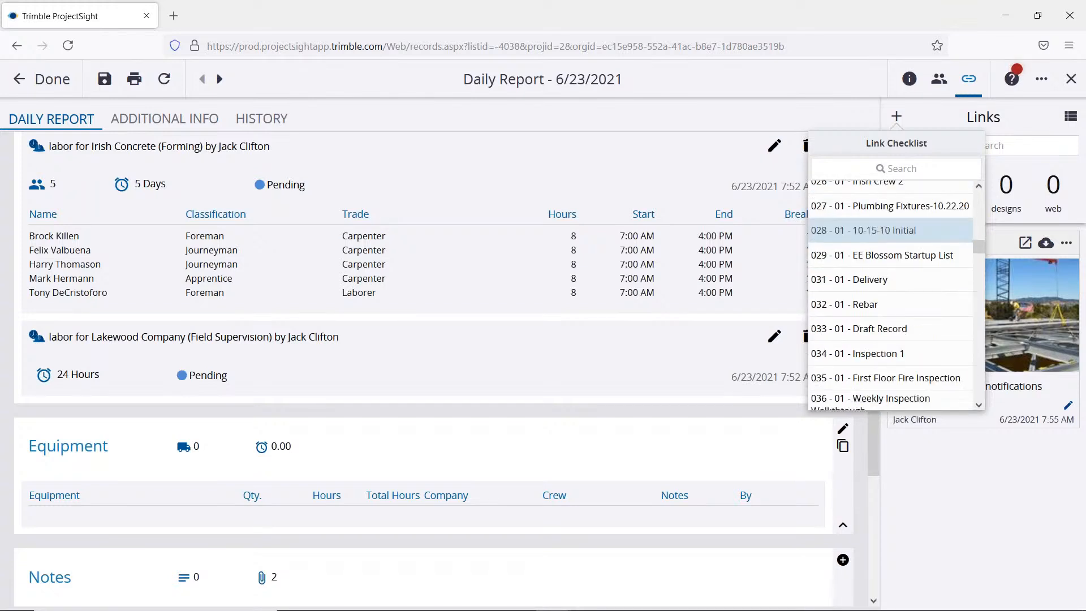
click(925, 108)
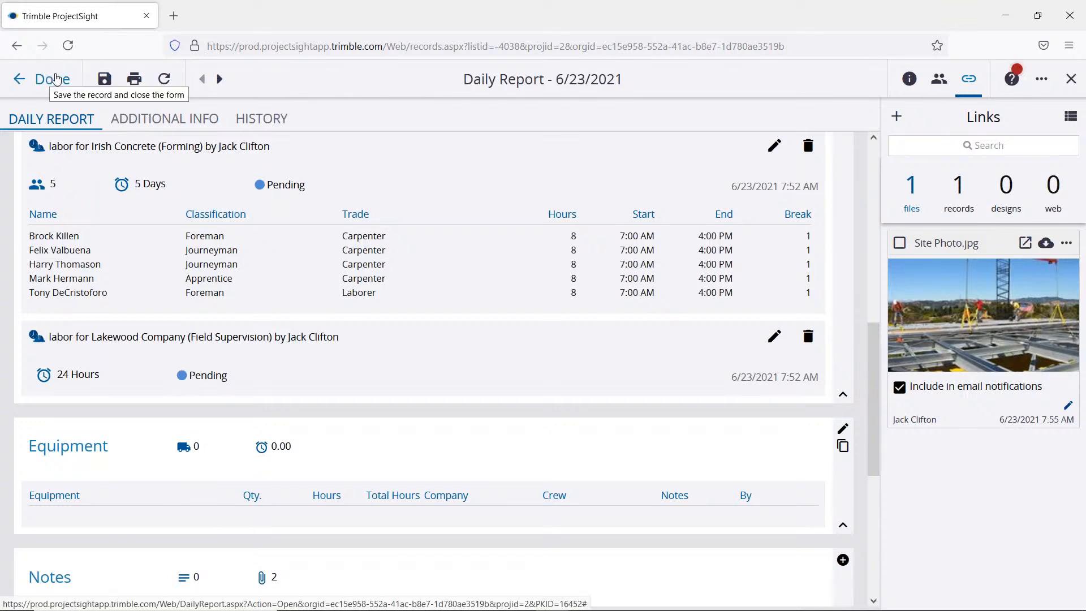
Step: Save and close the daily report, and open the project's Checklists list in Field Management
click(51, 84)
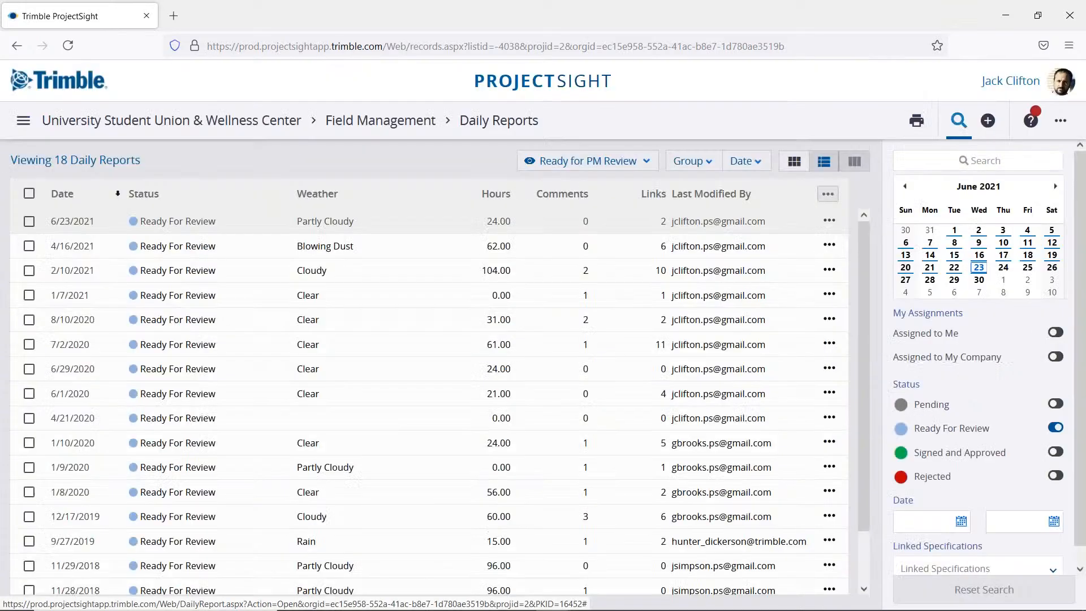
click(419, 122)
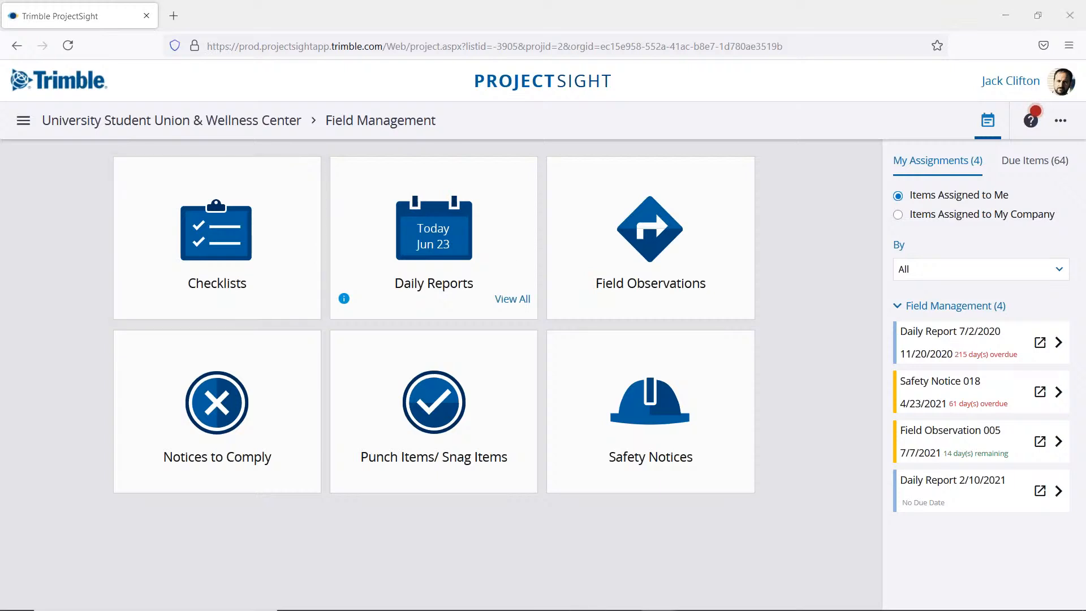
click(260, 270)
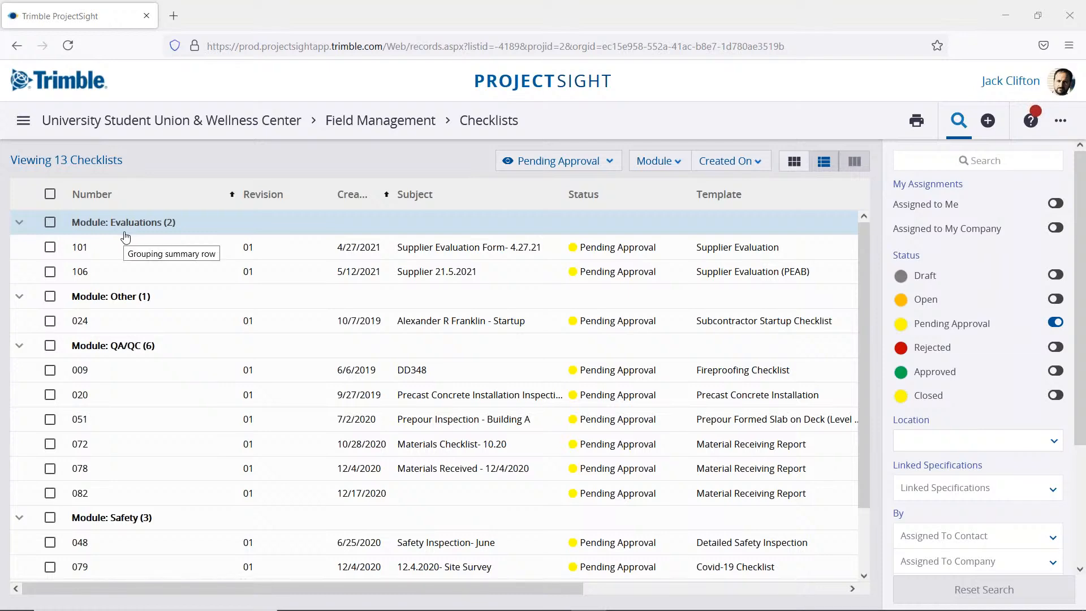
scroll(157, 300, down, 2)
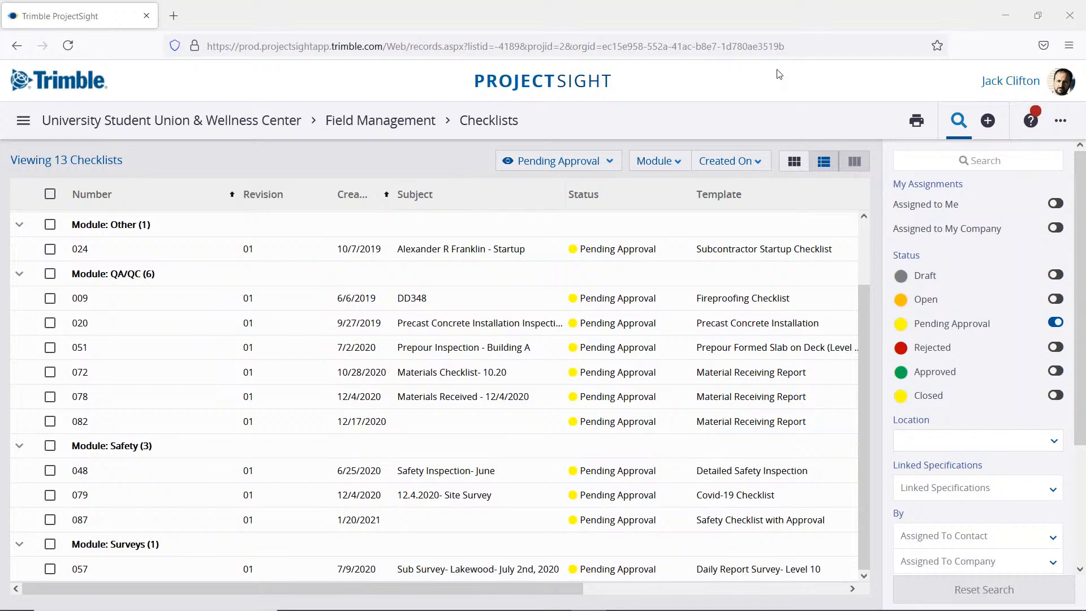
Step: Create a new checklist from the Inspectors Daily Report template in the QA/QC module
click(961, 121)
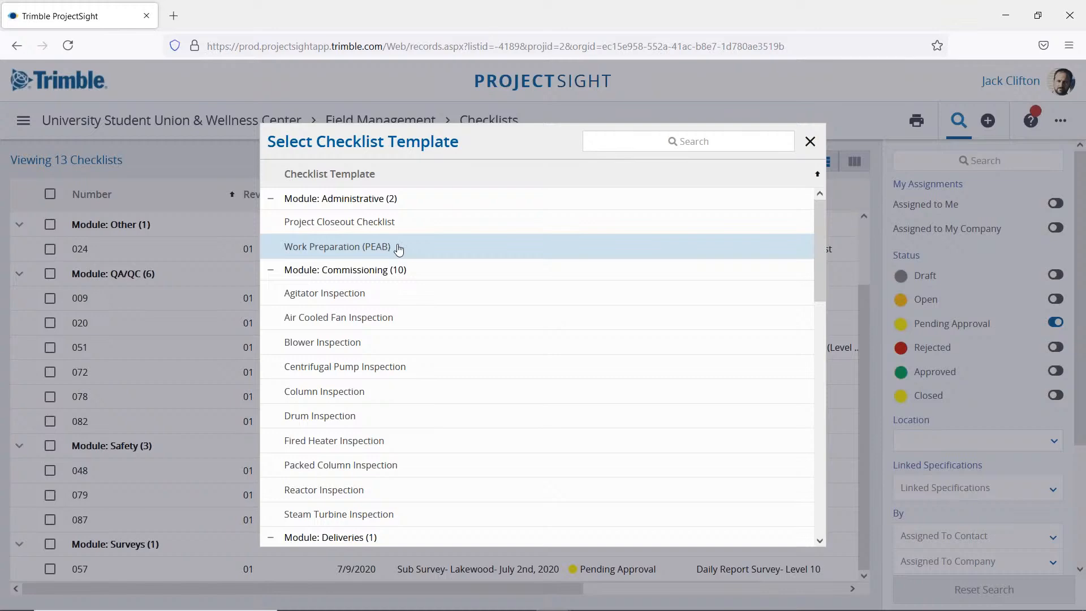
scroll(401, 351, down, 3)
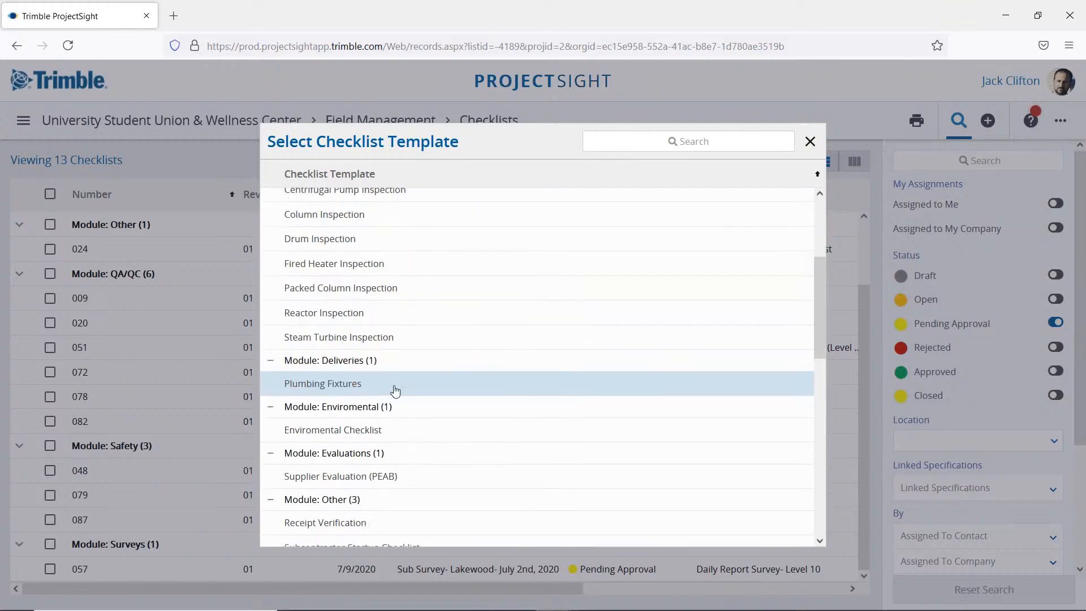
scroll(395, 390, down, 6)
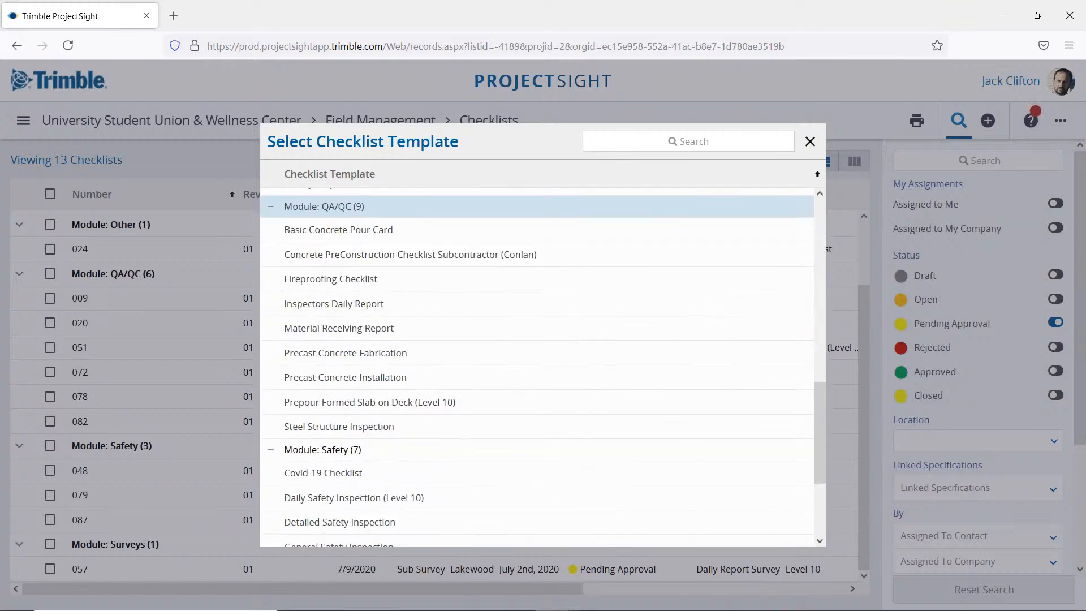
scroll(404, 398, down, 1)
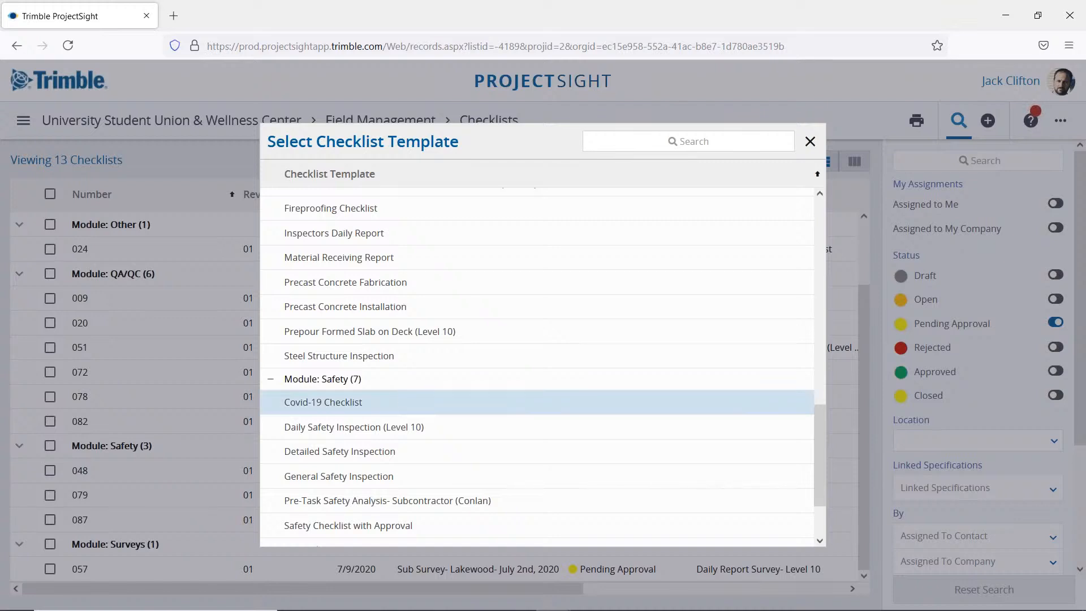
click(365, 238)
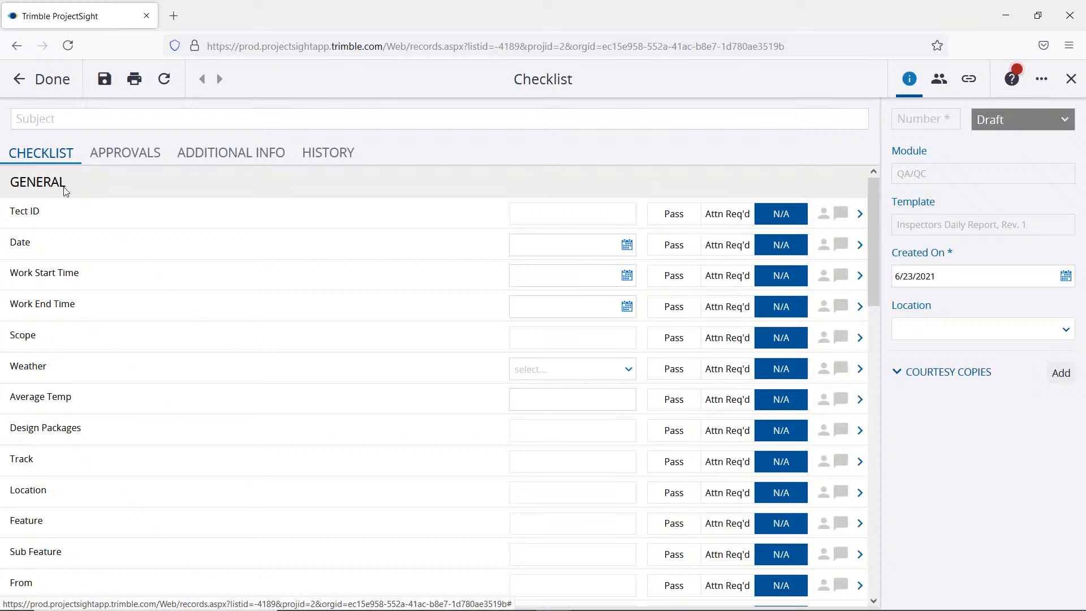
Step: Review the new checklist's items down to Inspection Times, and check the Scheduled field's calendar without picking a date
scroll(75, 199, down, 3)
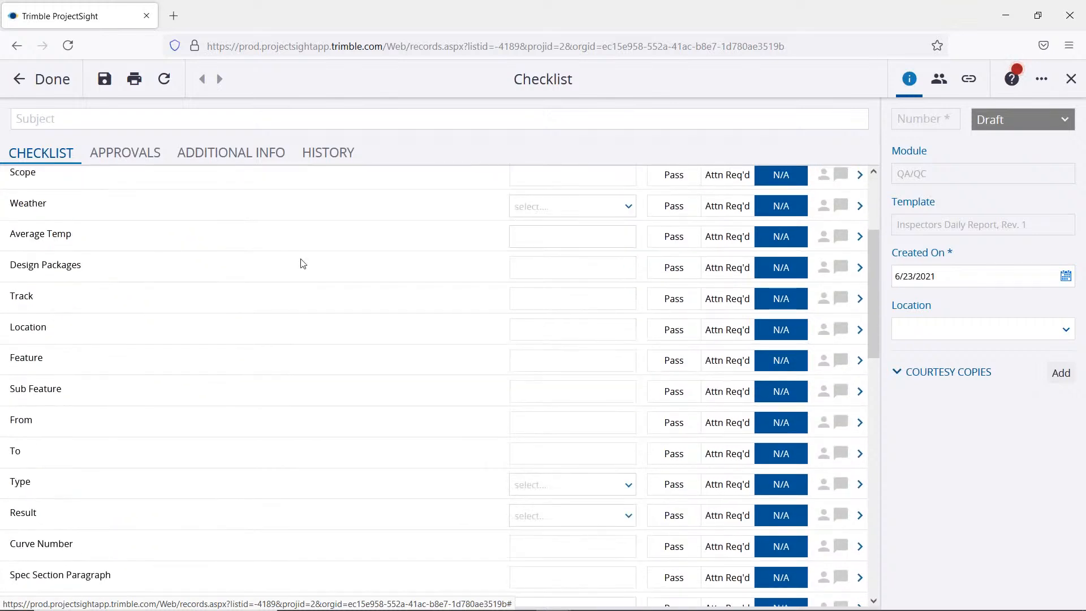
scroll(311, 266, down, 3)
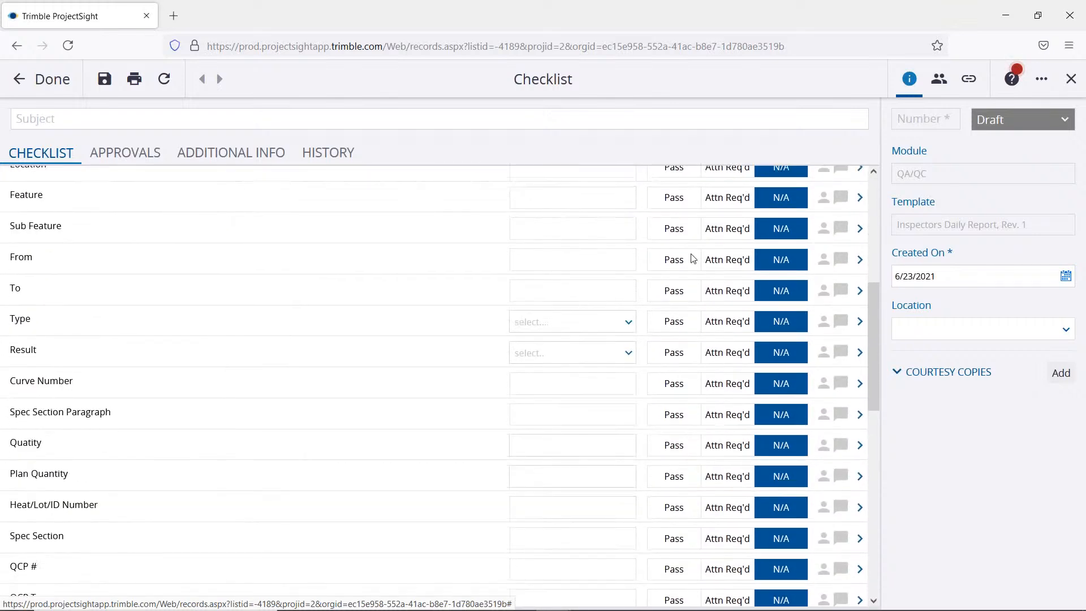
scroll(693, 258, down, 6)
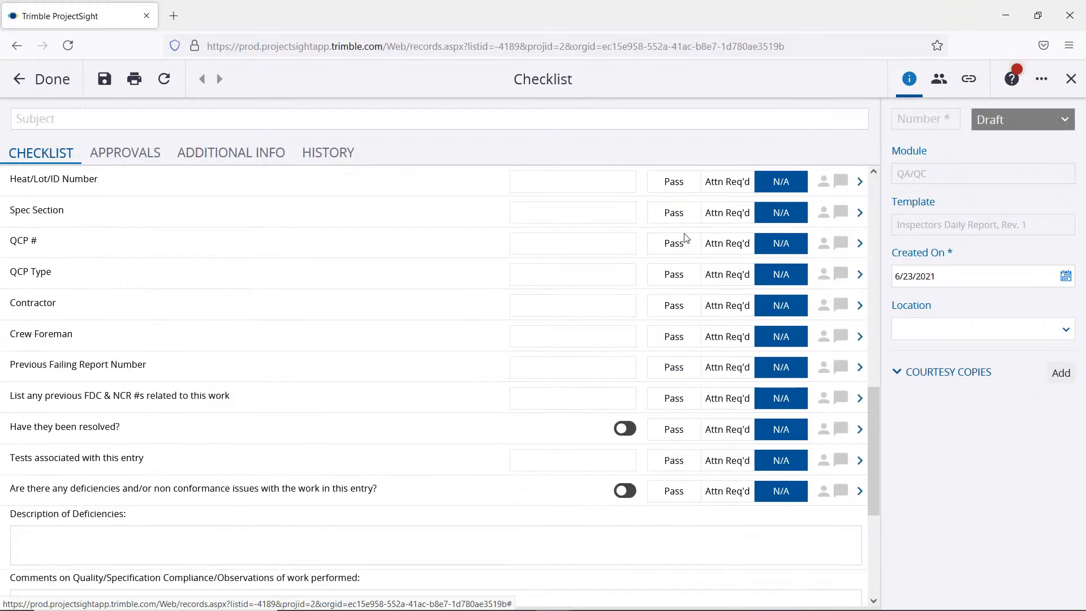
scroll(677, 298, down, 2)
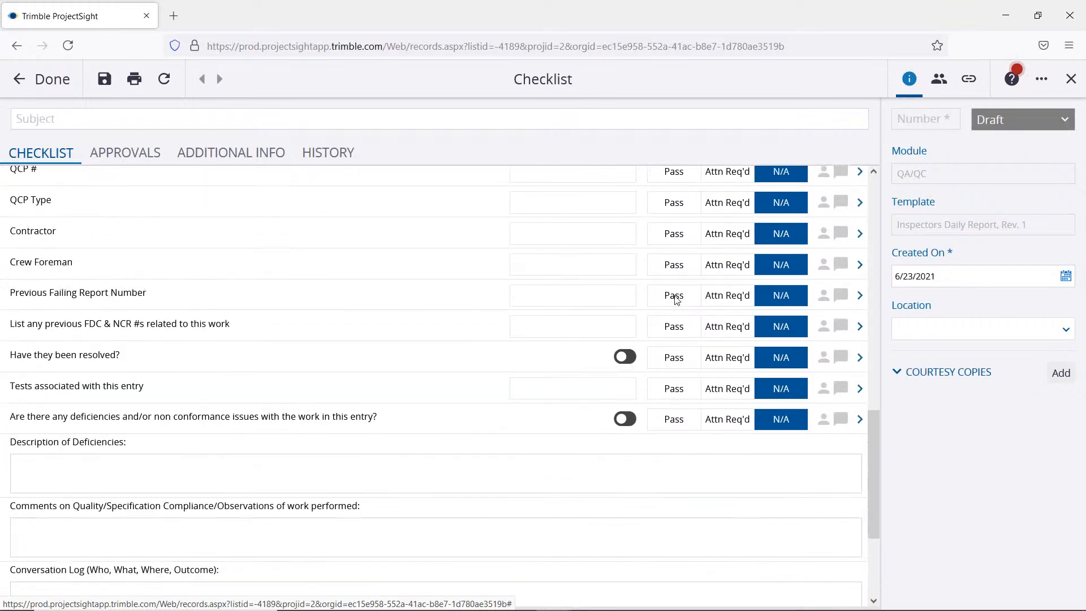
scroll(677, 298, down, 2)
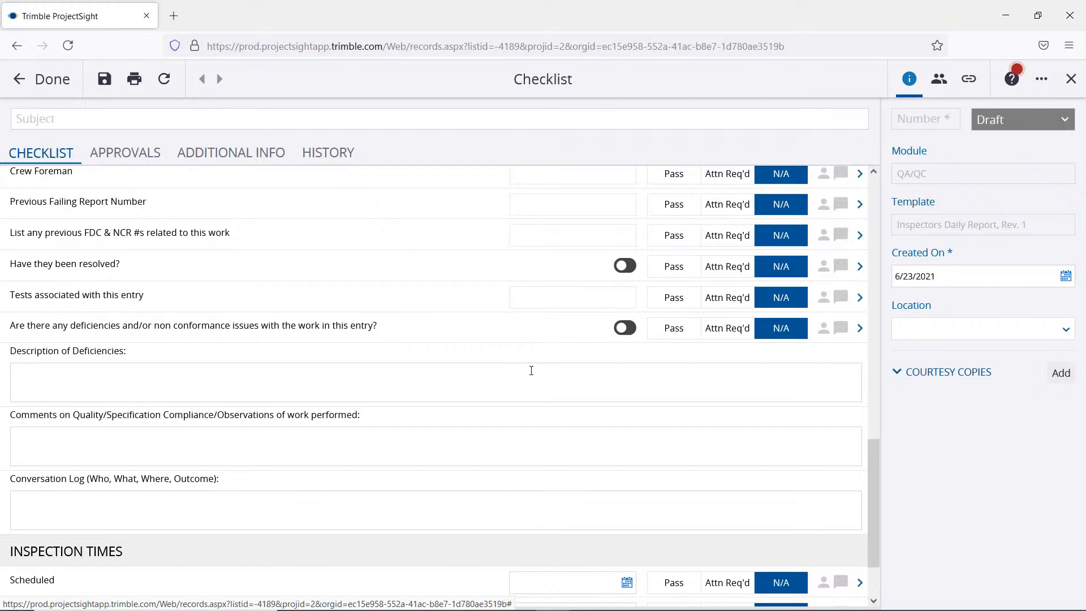
scroll(535, 370, down, 2)
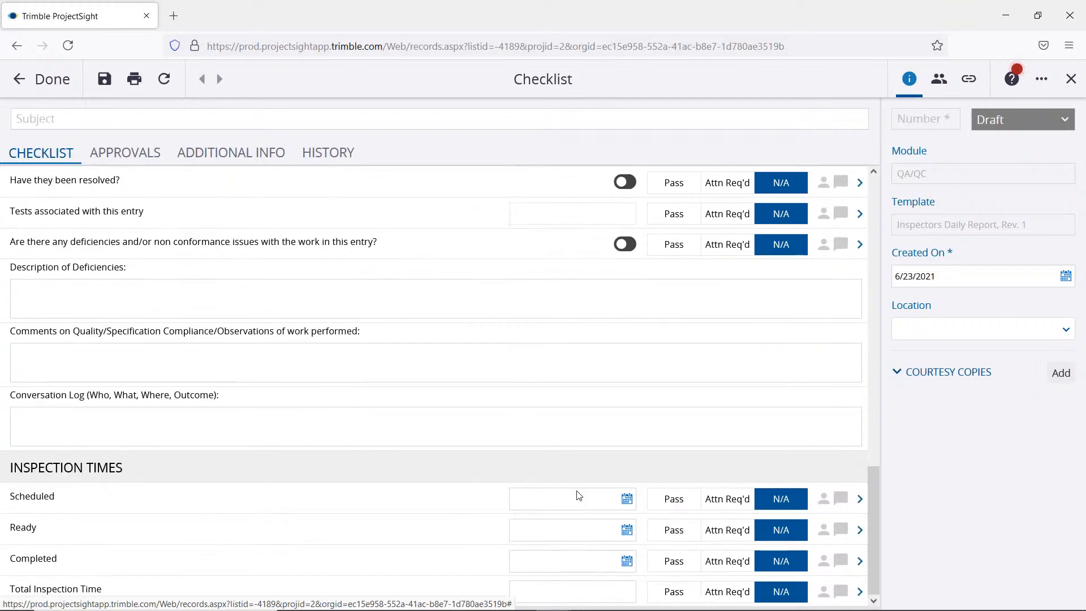
click(616, 491)
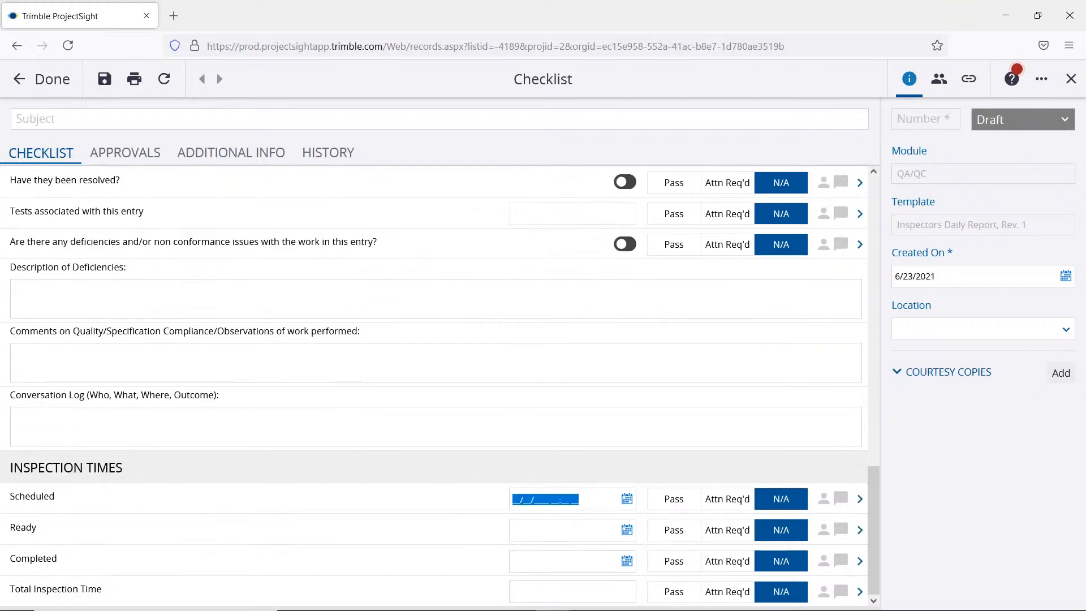
click(627, 500)
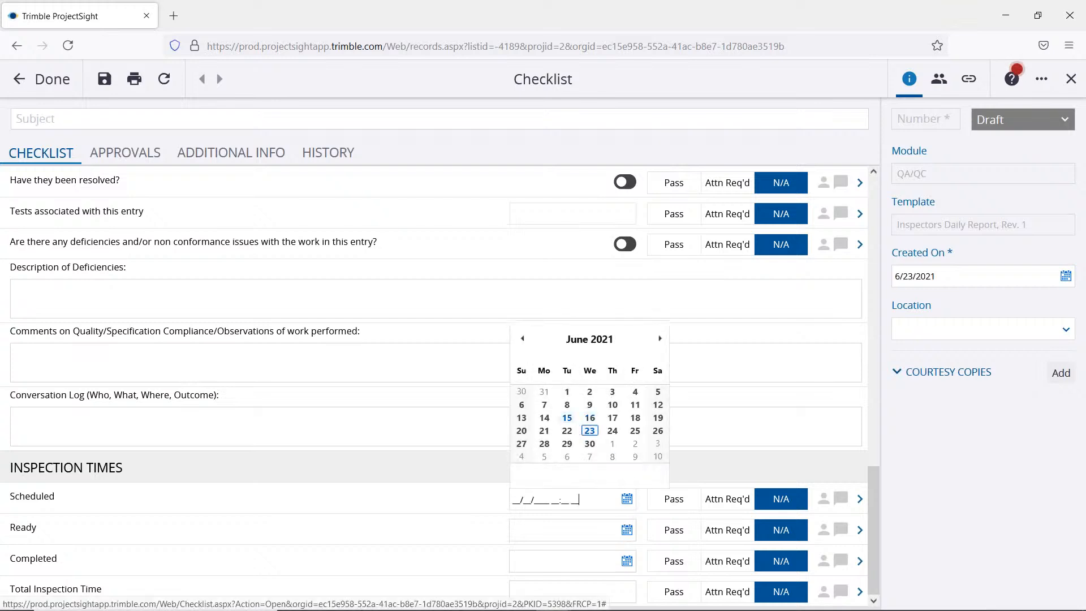
click(233, 309)
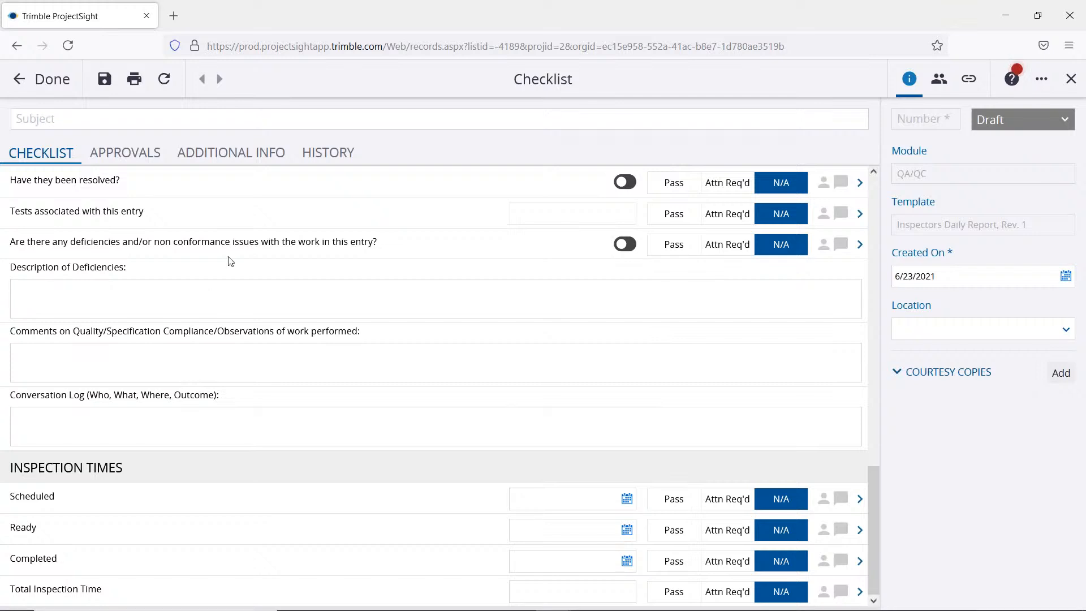
Step: Mark the Previous Failing Report Number item as Attn Req'd in its detail view, and discard the change
scroll(826, 277, up, 8)
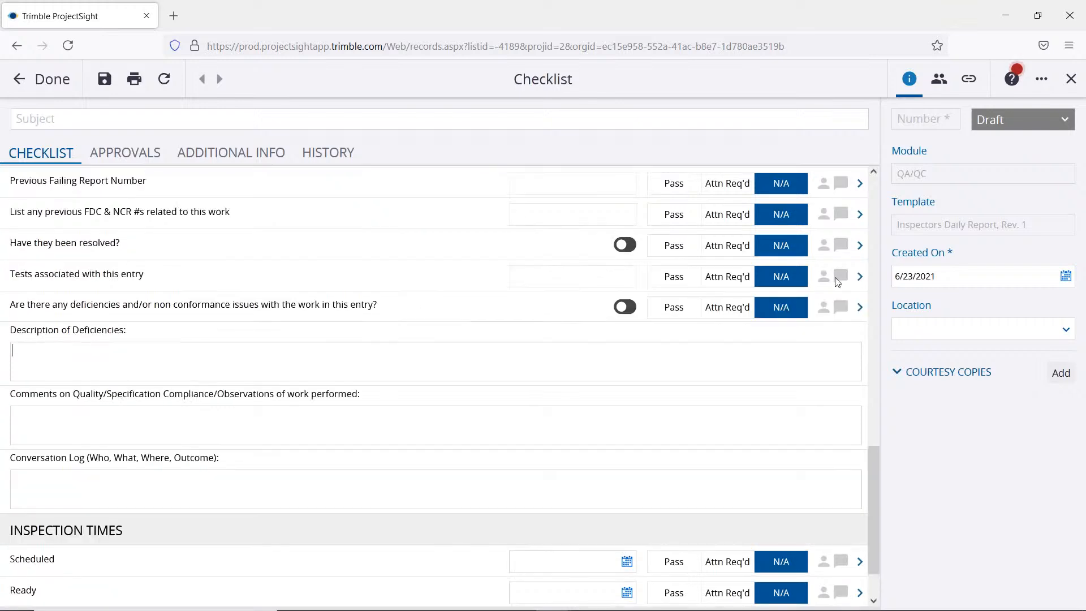
scroll(839, 283, up, 6)
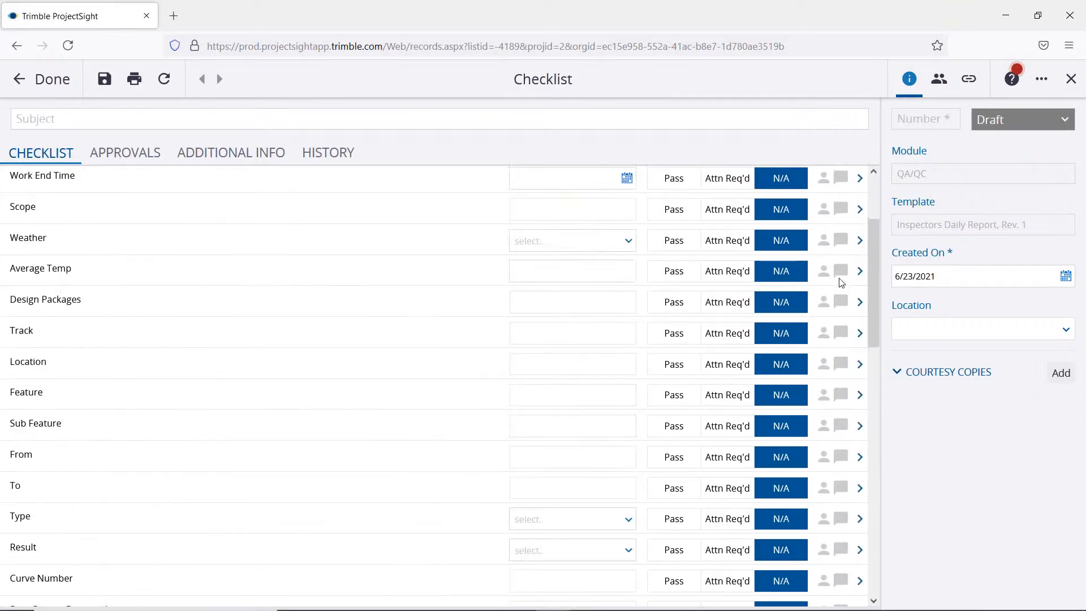
scroll(837, 285, down, 12)
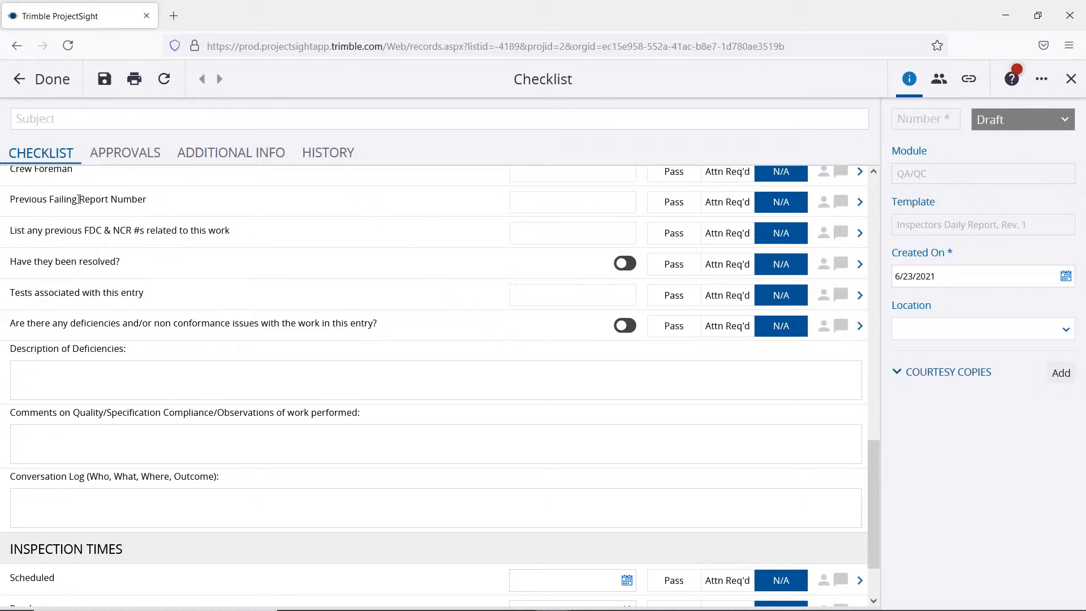
scroll(88, 217, up, 1)
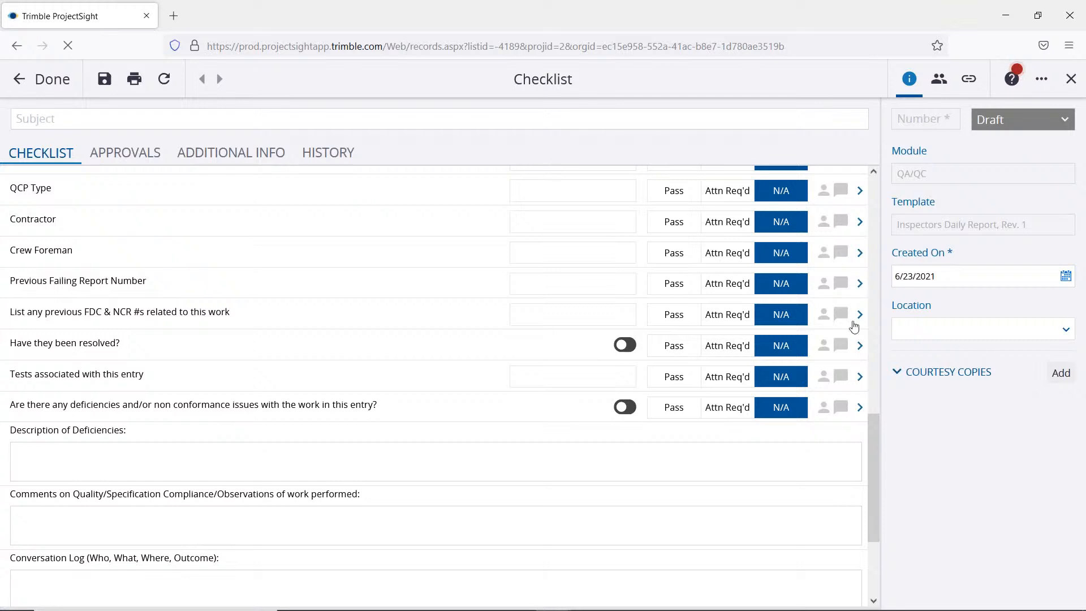
click(859, 284)
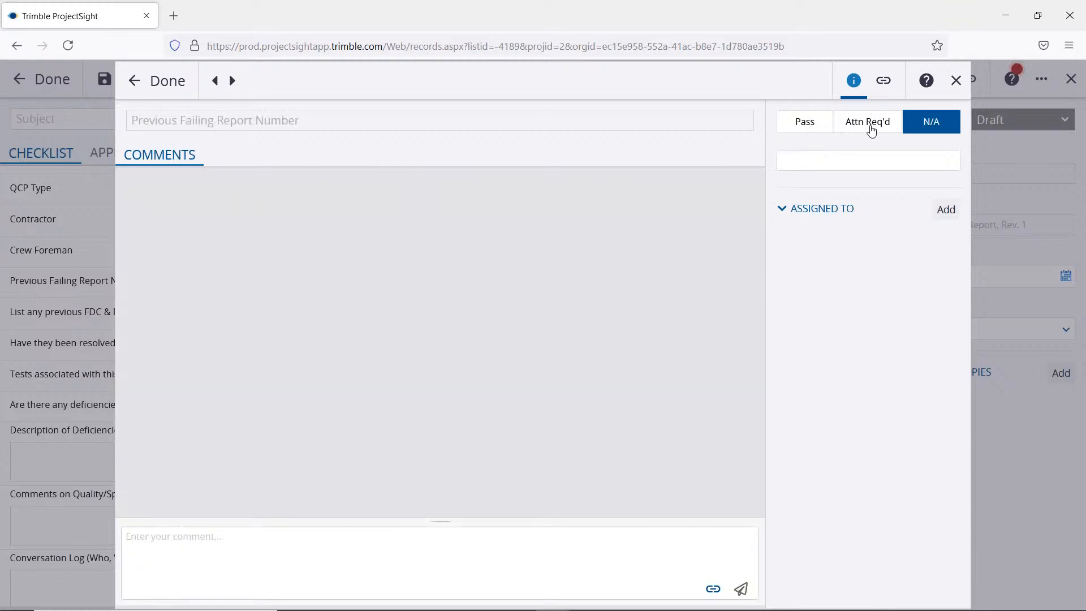
click(871, 130)
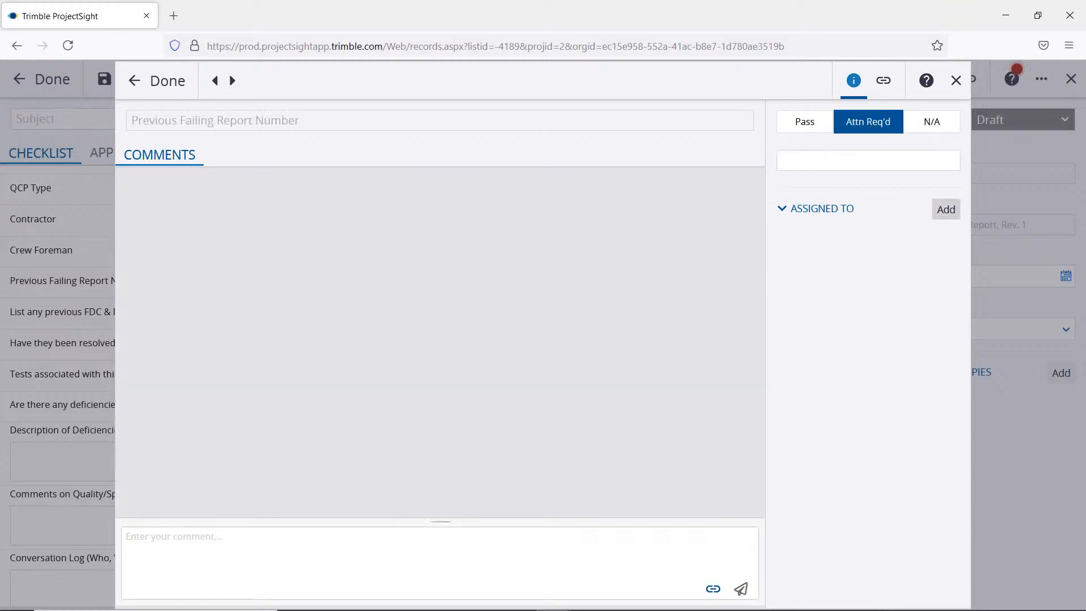
click(955, 82)
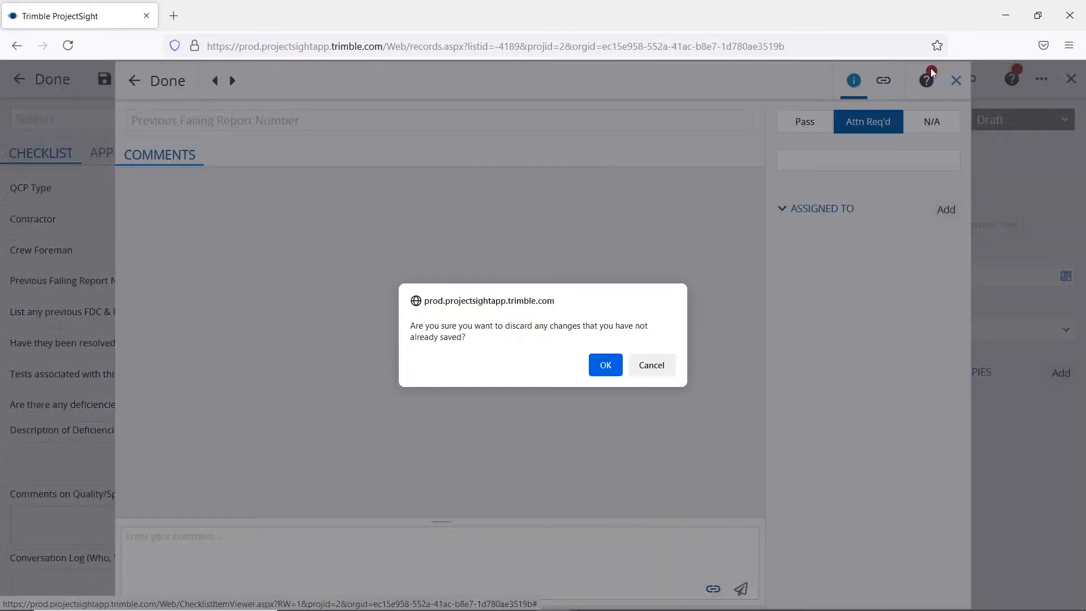
click(603, 365)
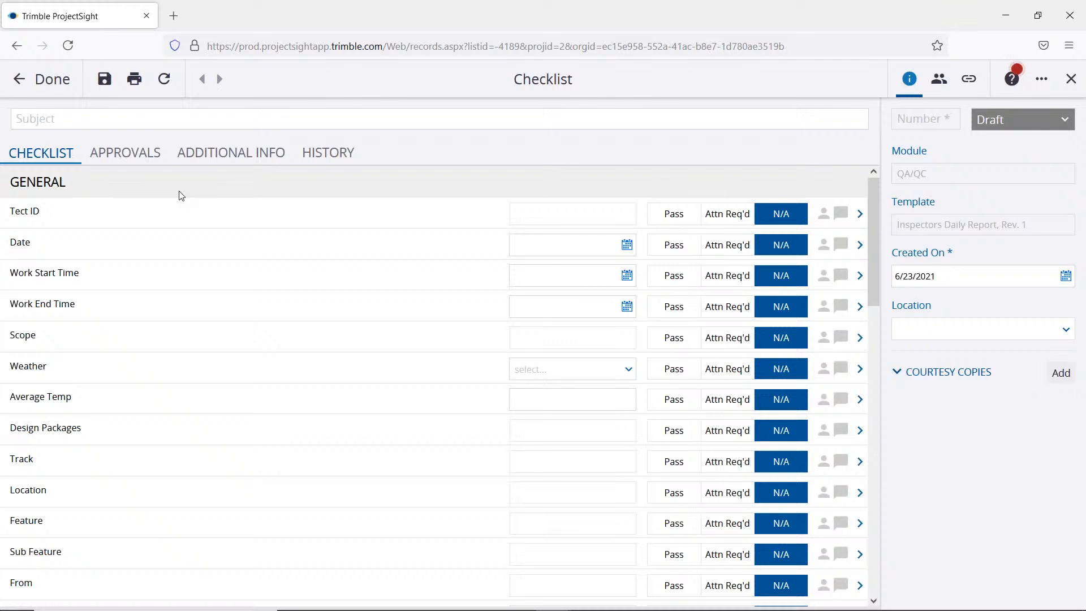
Step: Review the checklist's approvers and the types of links that can be added to it
click(123, 162)
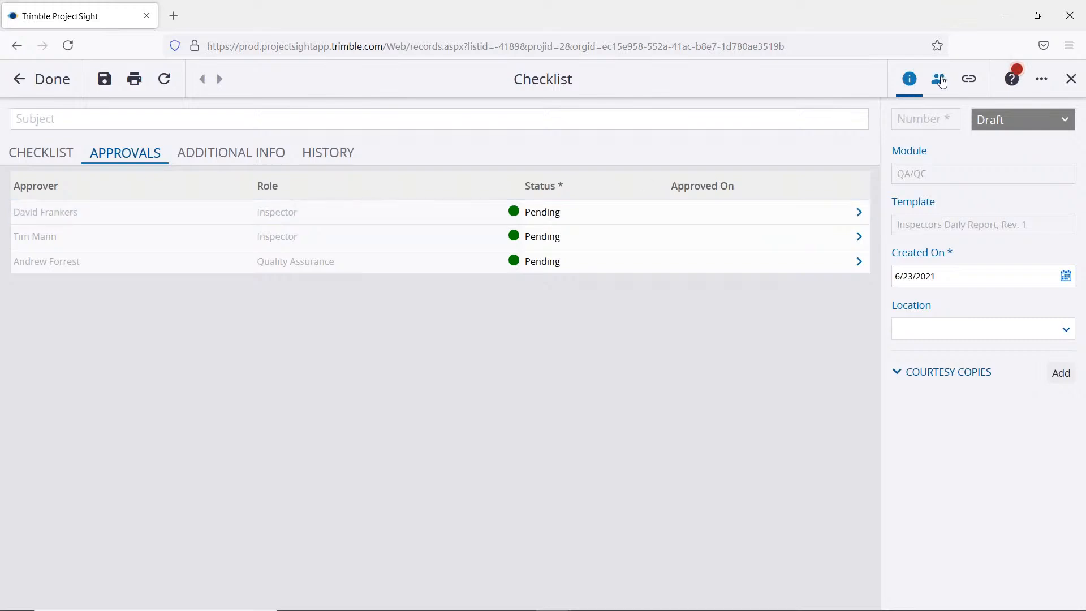
click(971, 80)
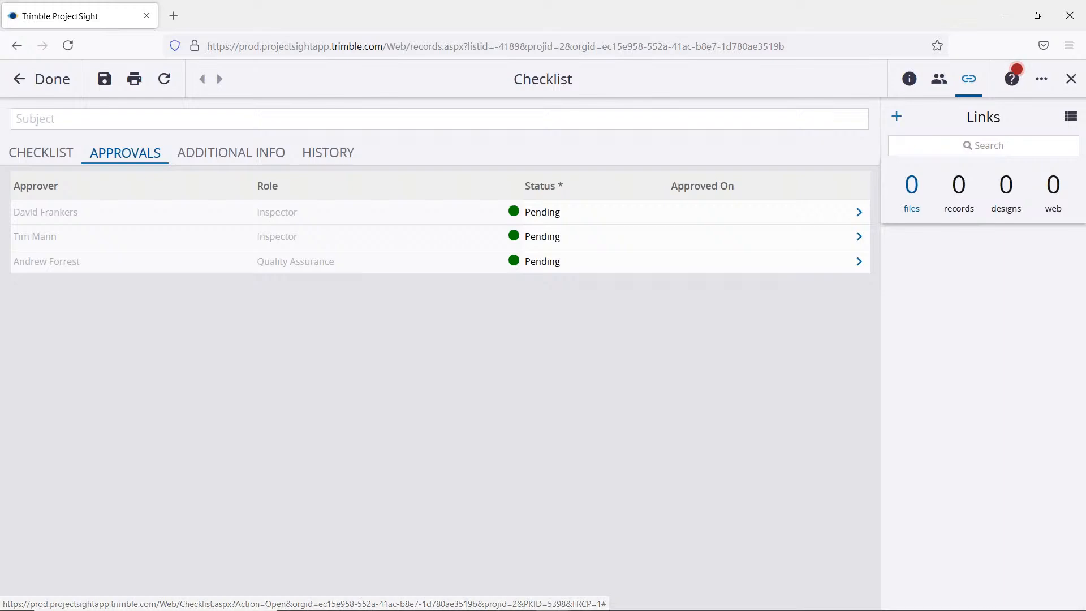
click(898, 117)
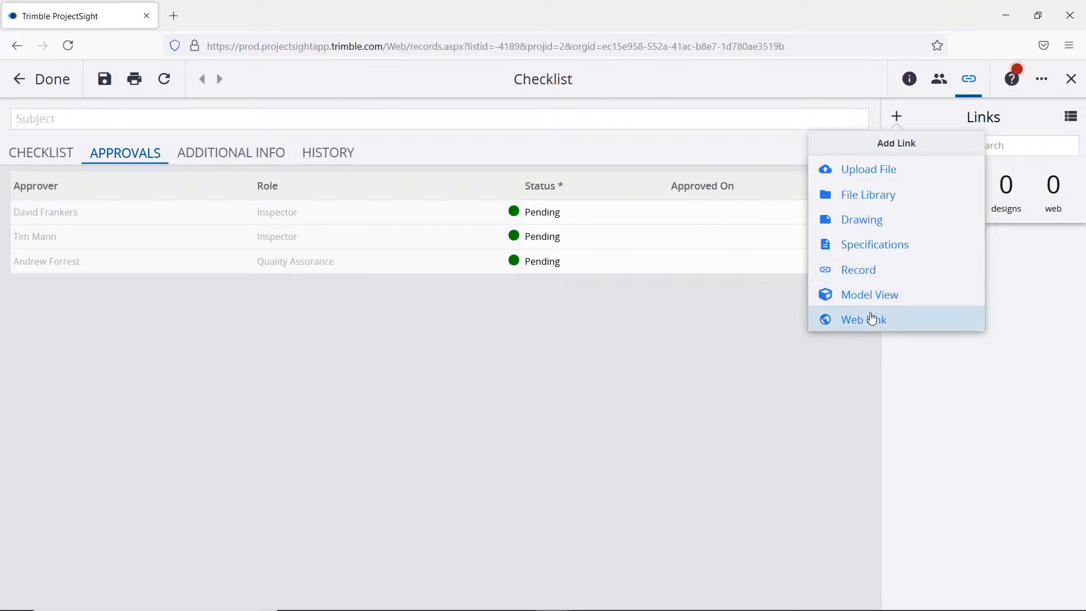
Step: Finish and close the checklist, and open the project's Punch Items/ Snag Items list in Field Management
click(61, 78)
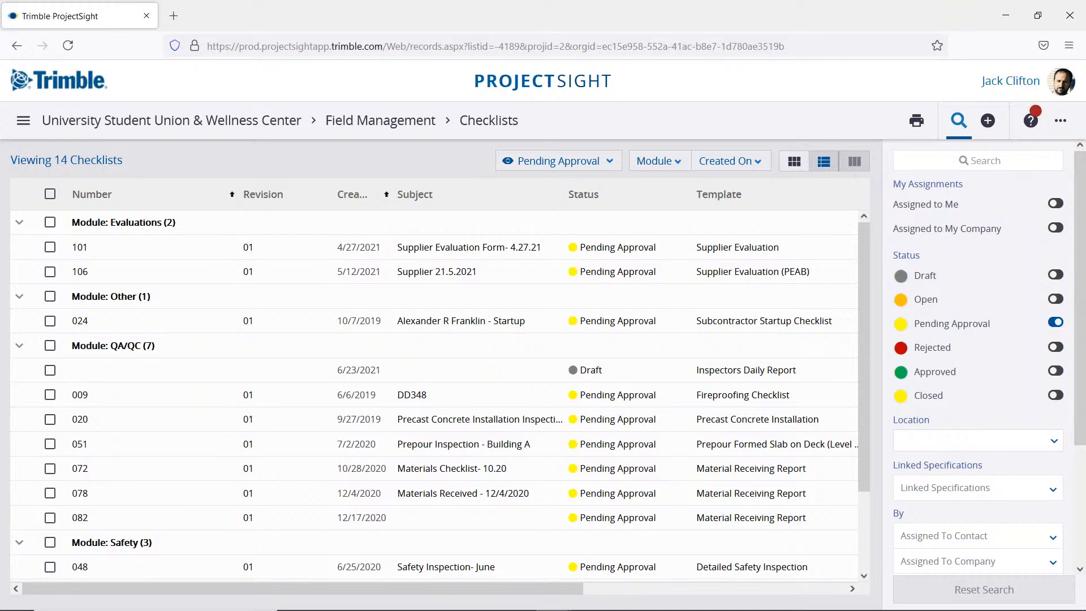
click(388, 118)
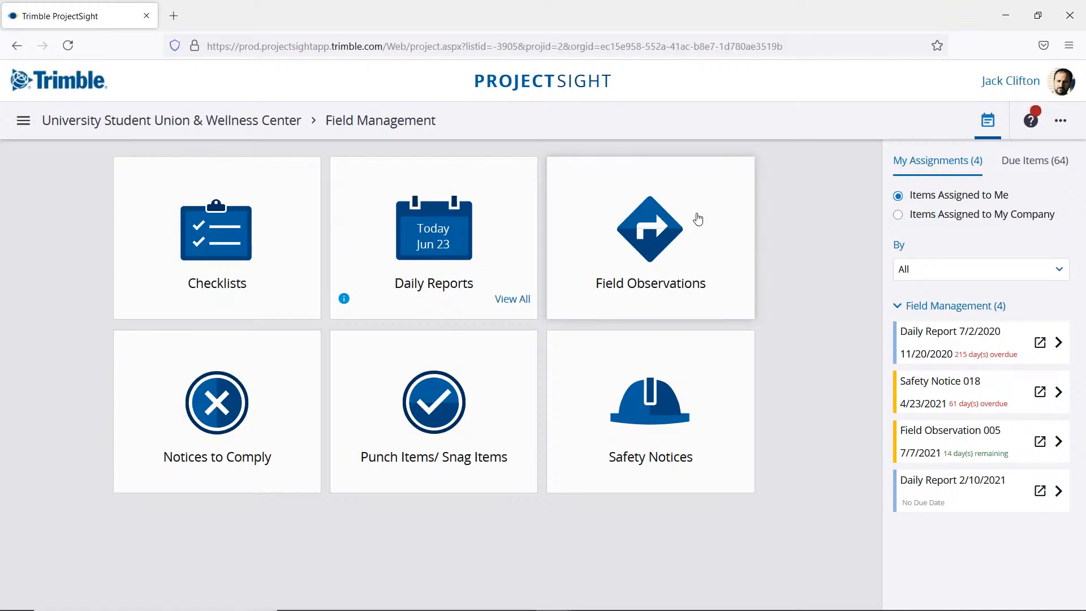
click(488, 438)
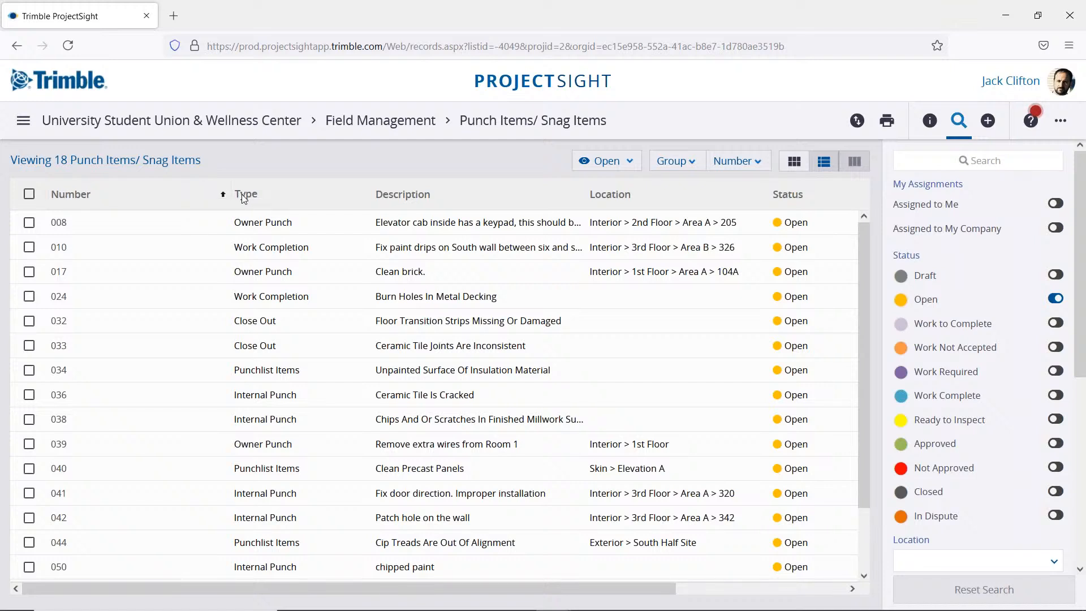
Step: Narrow the punch list's Number column, and review the search filters down to the Type options without choosing any
drag(229, 194, 153, 194)
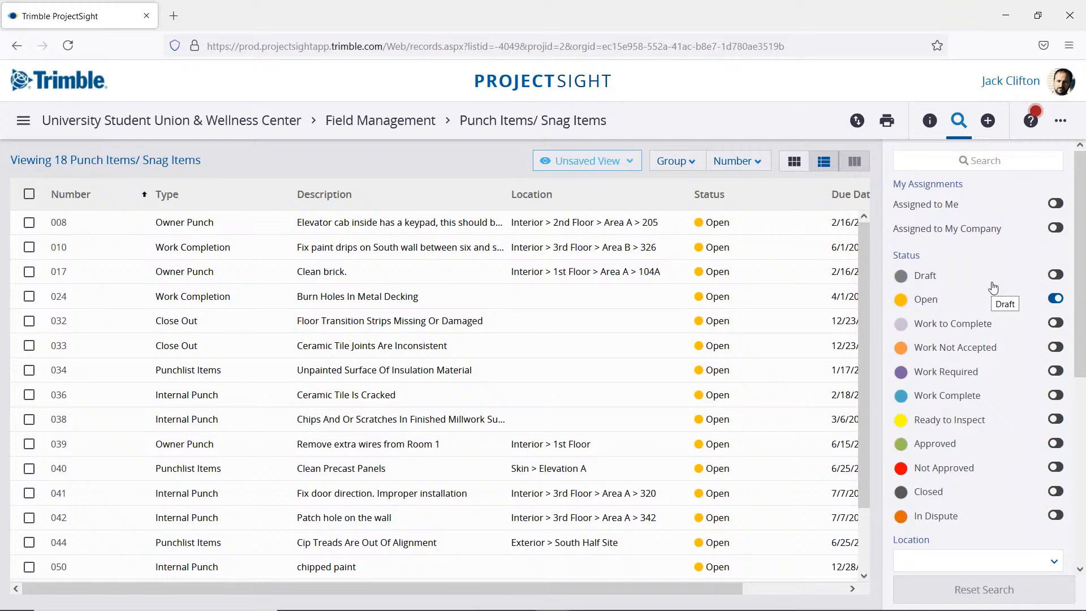
scroll(979, 433, down, 5)
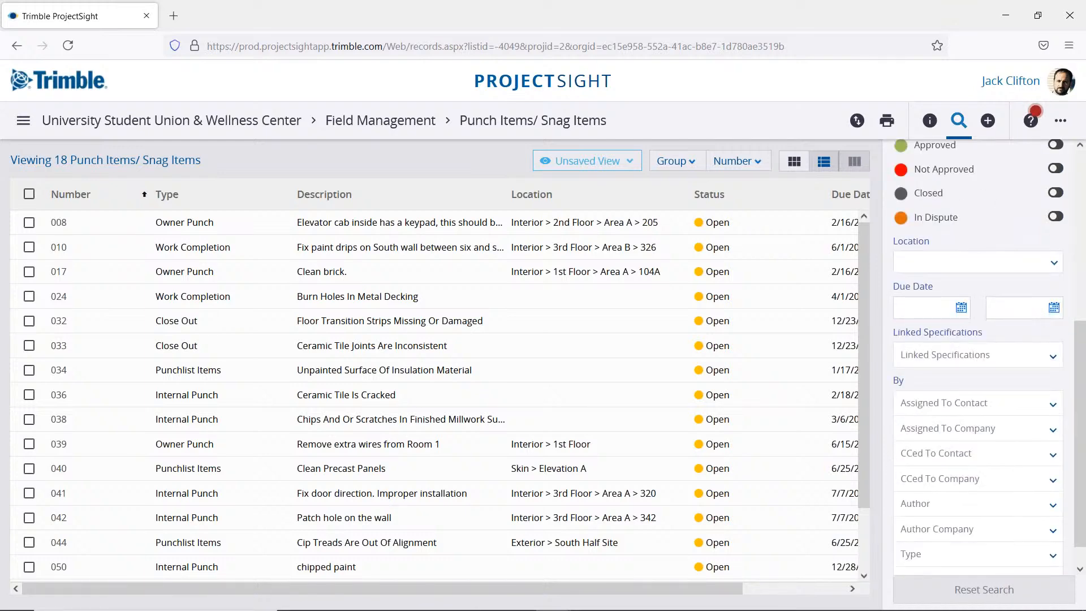
scroll(979, 396, down, 1)
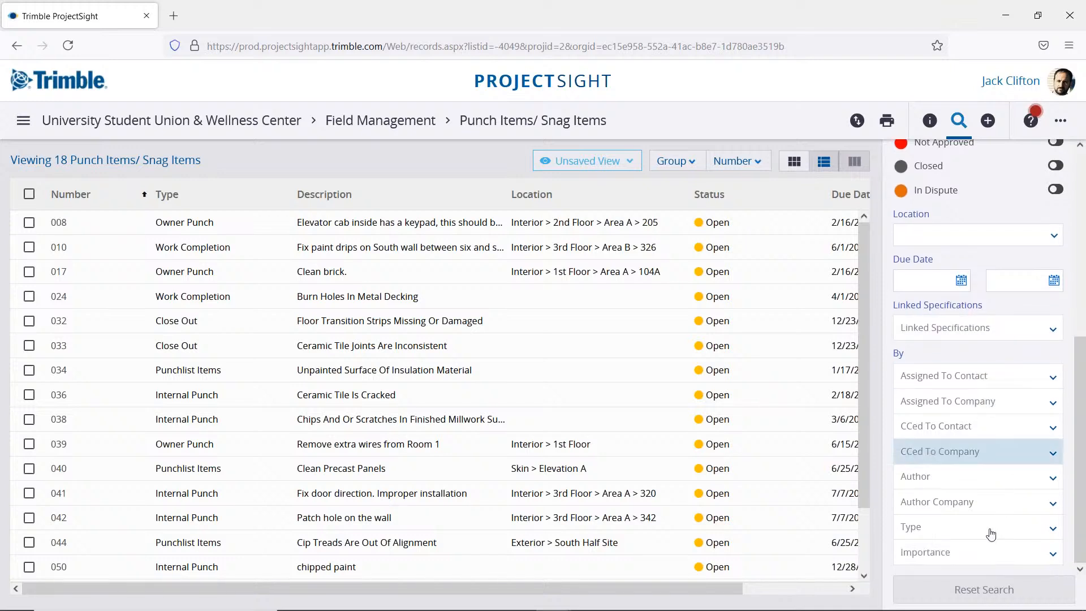
click(981, 535)
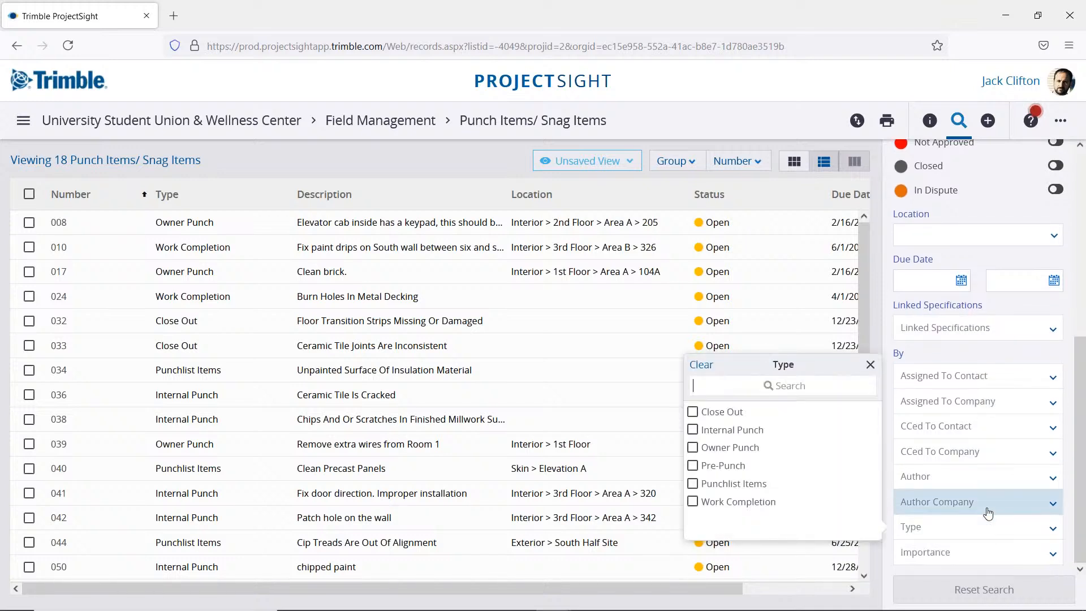
click(974, 208)
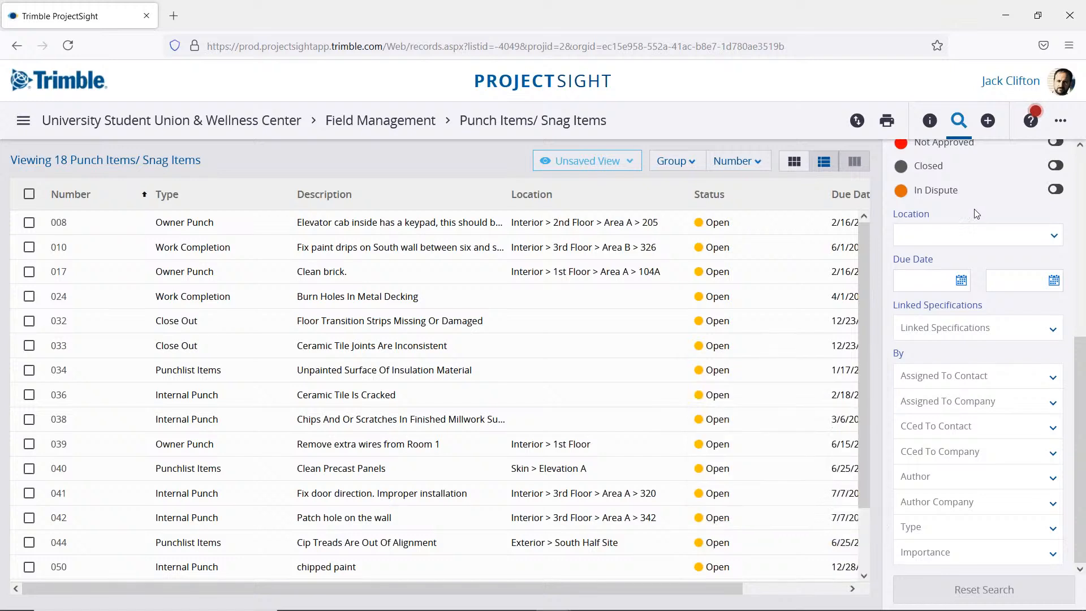
Step: Save the current punch list layout as a new view named Open Punch
click(630, 163)
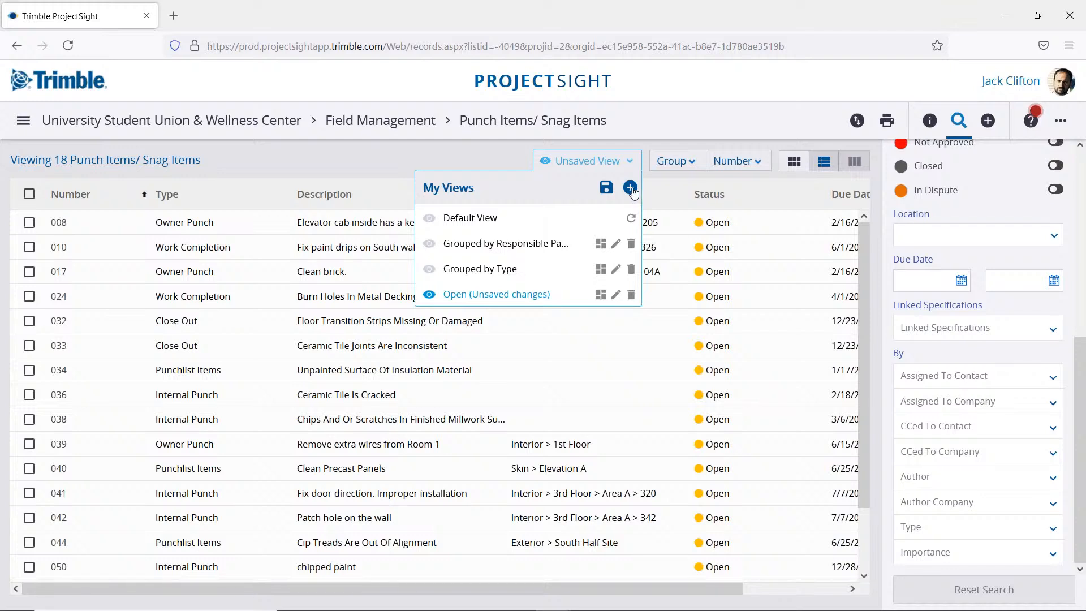
click(630, 188)
click(480, 224)
text(O)
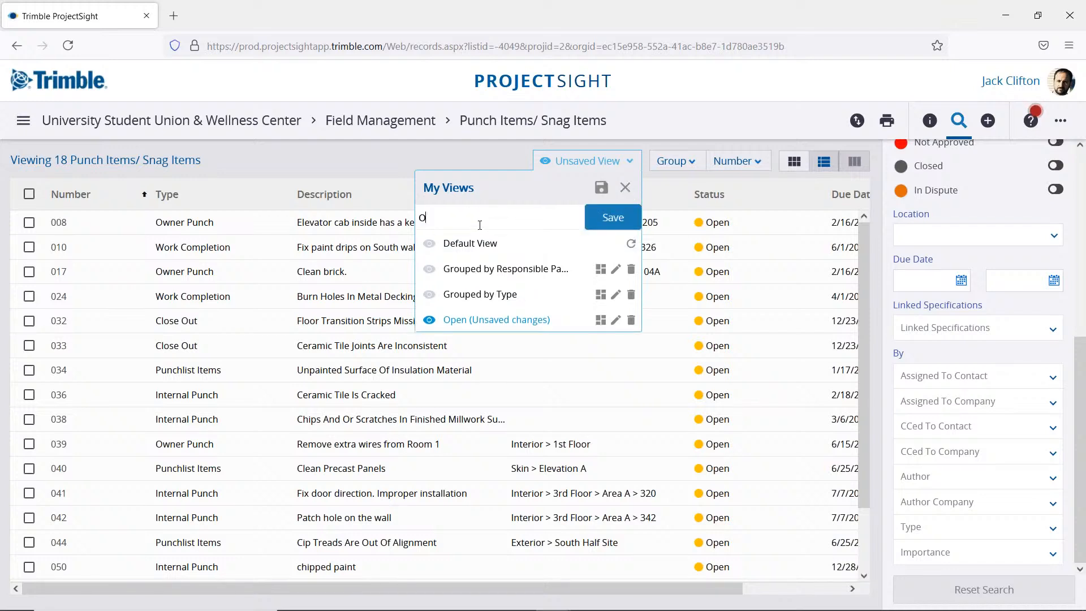
text(pen Punch-)
key(BackSpace)
key(Return)
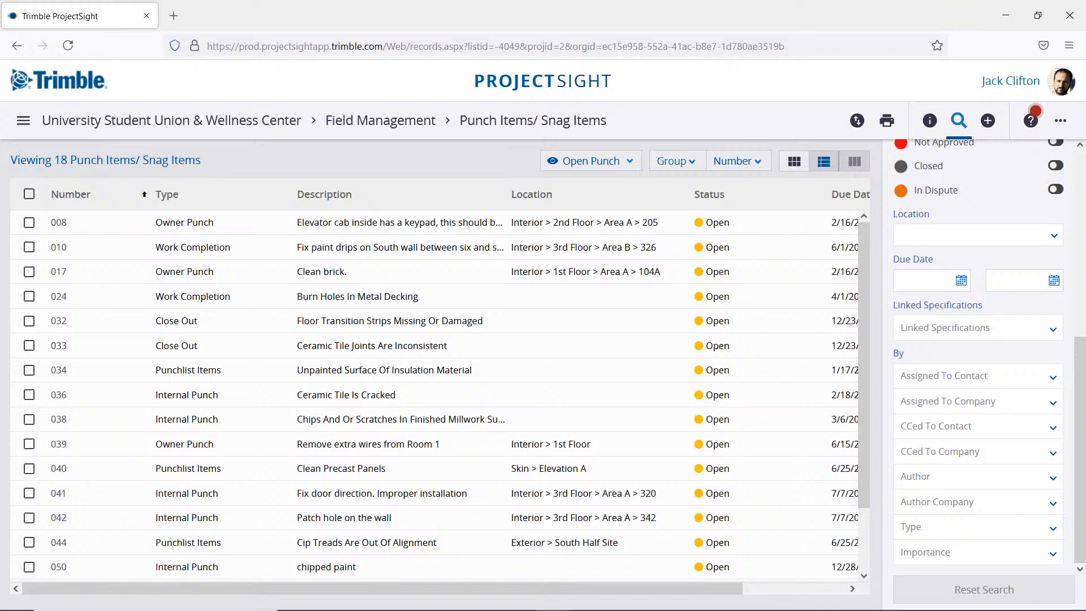
Step: Review the punch list's grouping, sorting and column choices without changing them
click(686, 163)
click(757, 163)
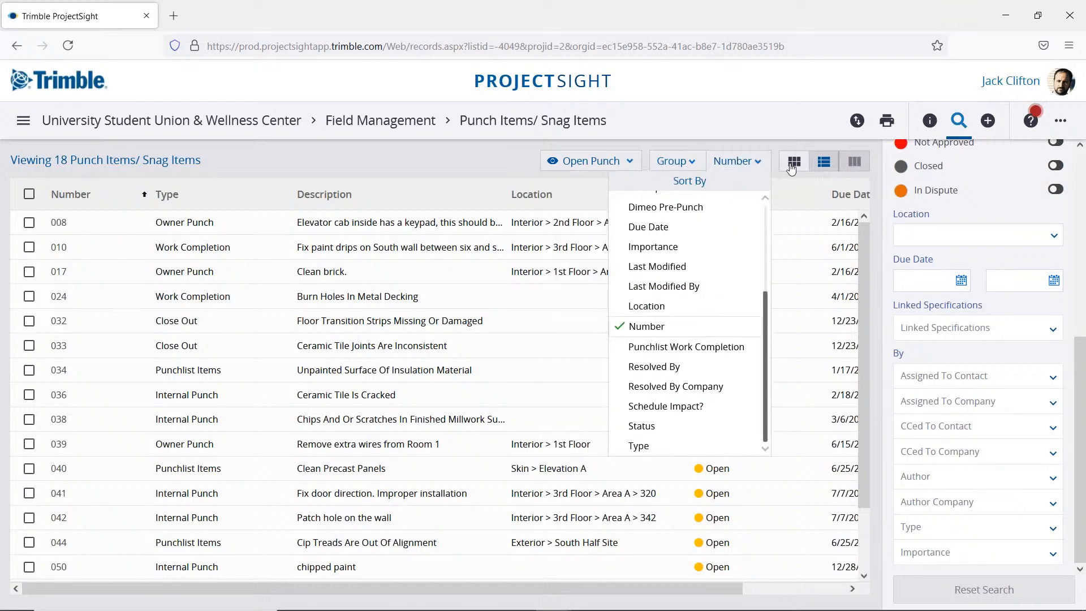
click(864, 166)
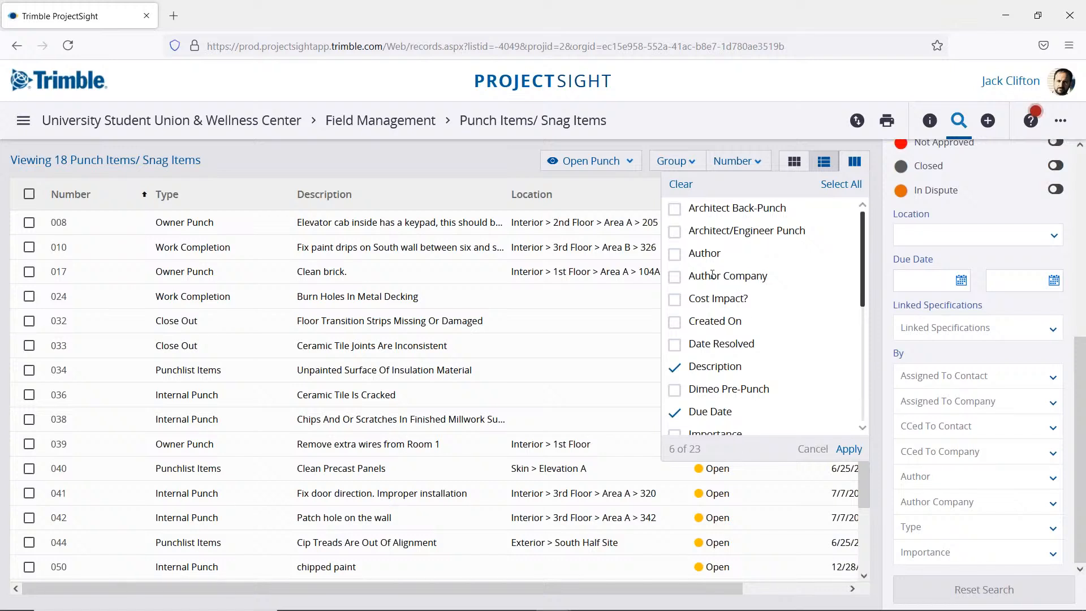
click(462, 162)
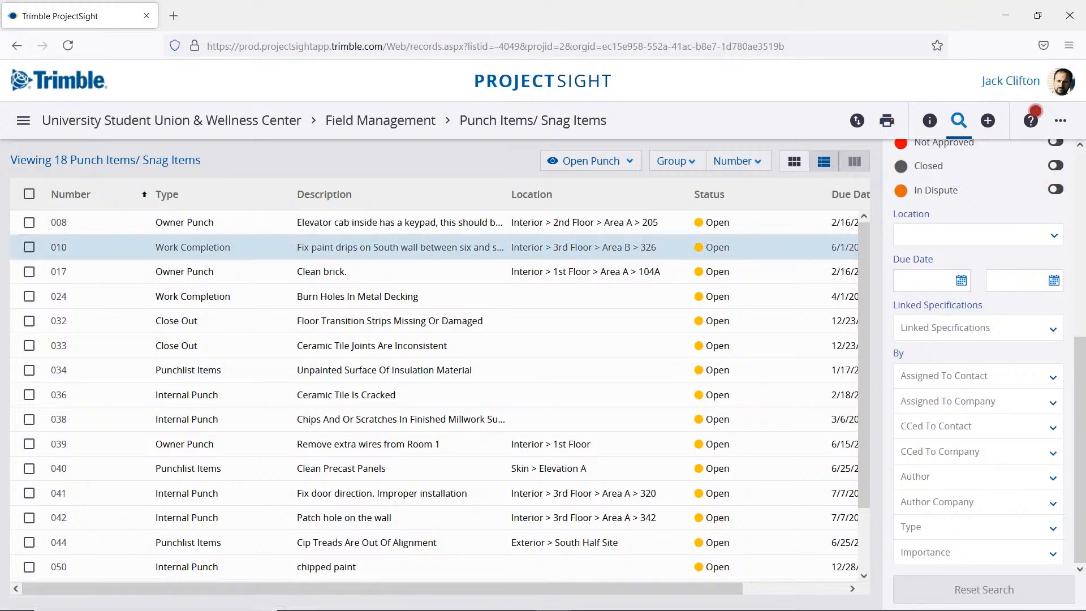
Step: Examine the punch list's Print Report templates, output formats and project selection, and close the dialog without printing
click(893, 121)
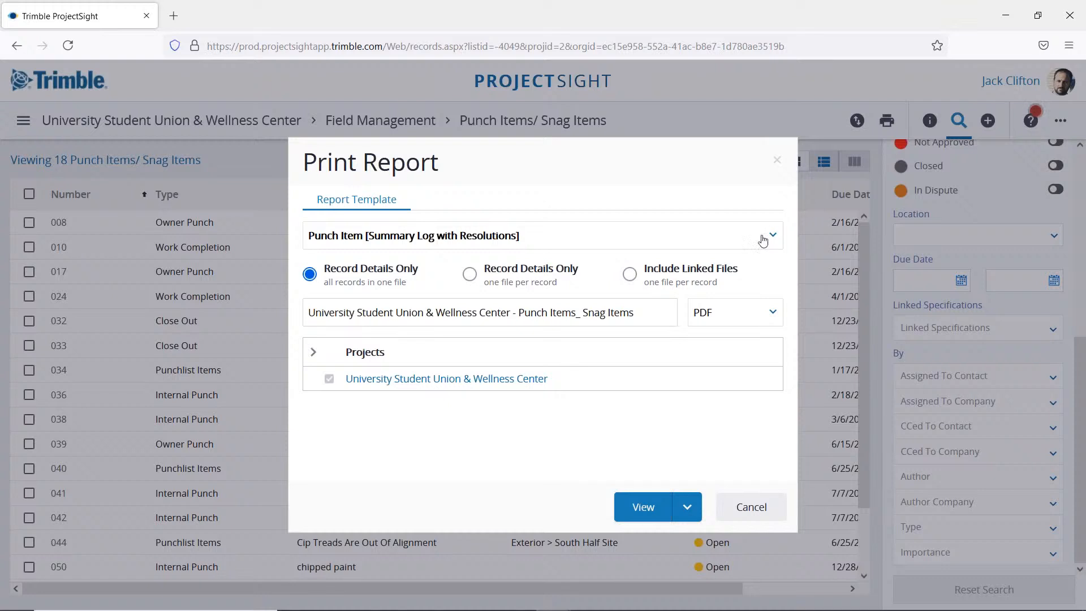
click(773, 235)
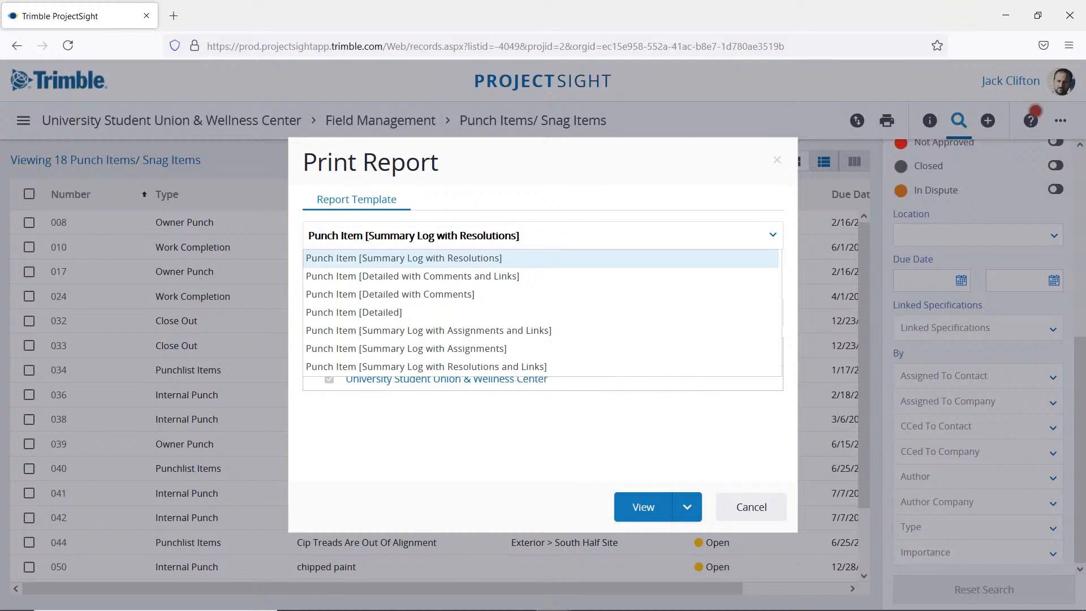
click(552, 436)
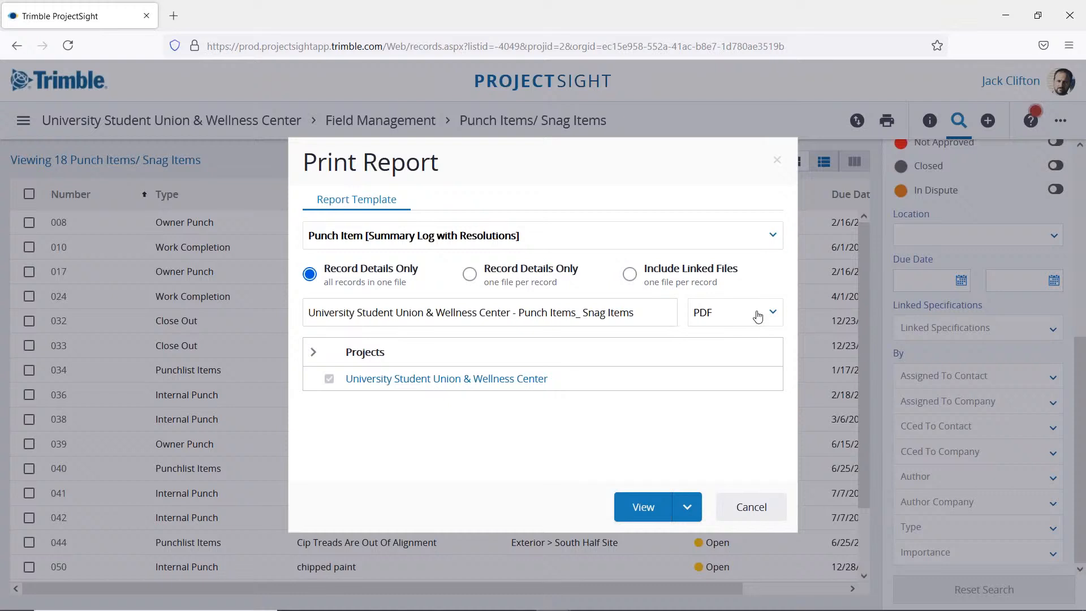
click(758, 313)
click(332, 442)
click(314, 353)
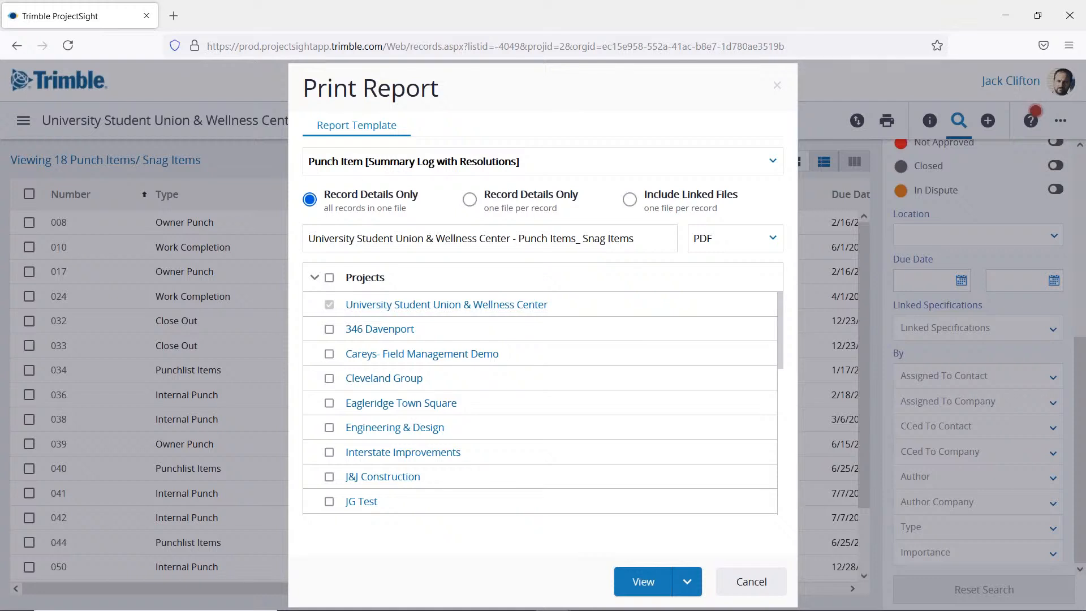
click(314, 277)
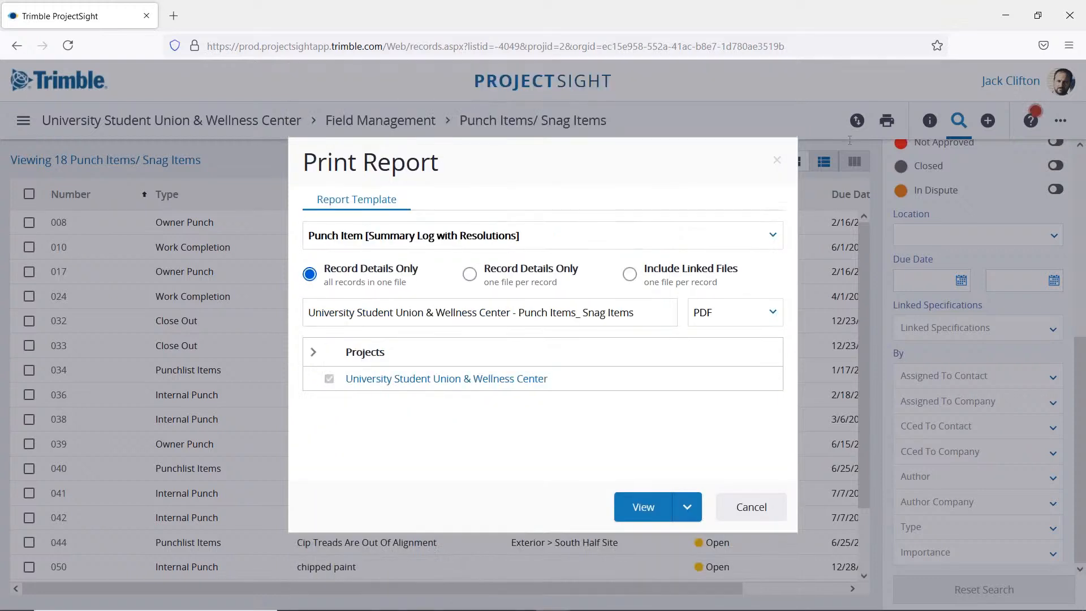
click(776, 160)
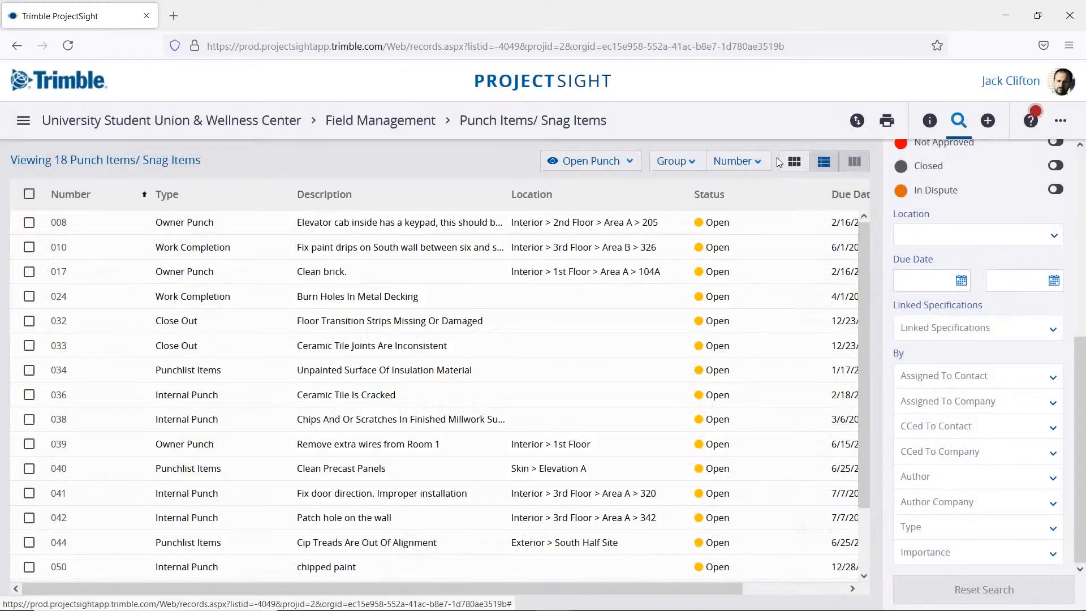
Step: Start a new punch item, and review its status choices and Add Link options without selecting any
click(988, 120)
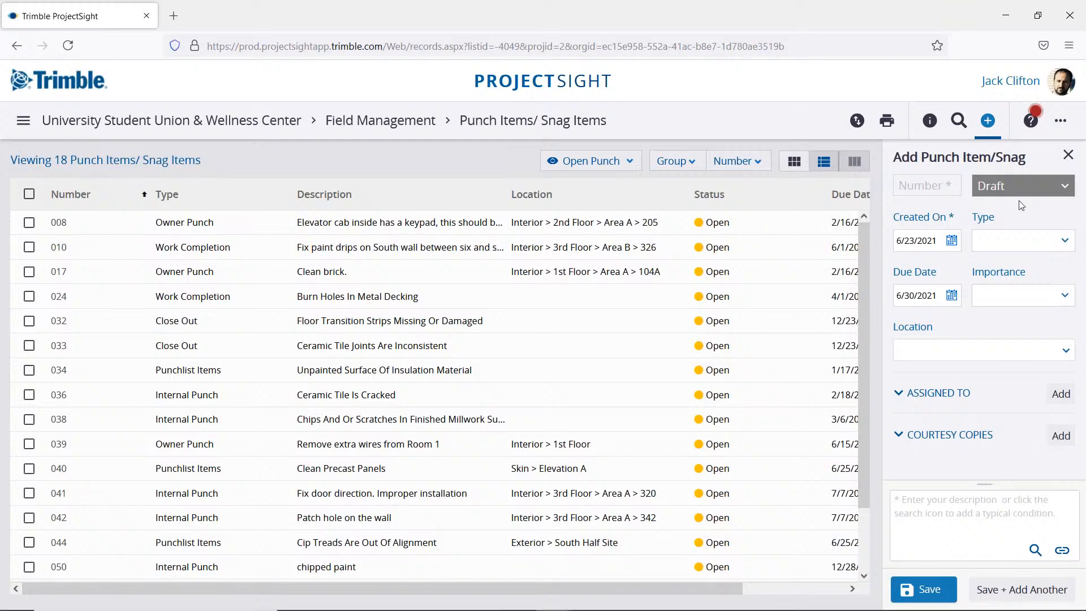
click(1052, 190)
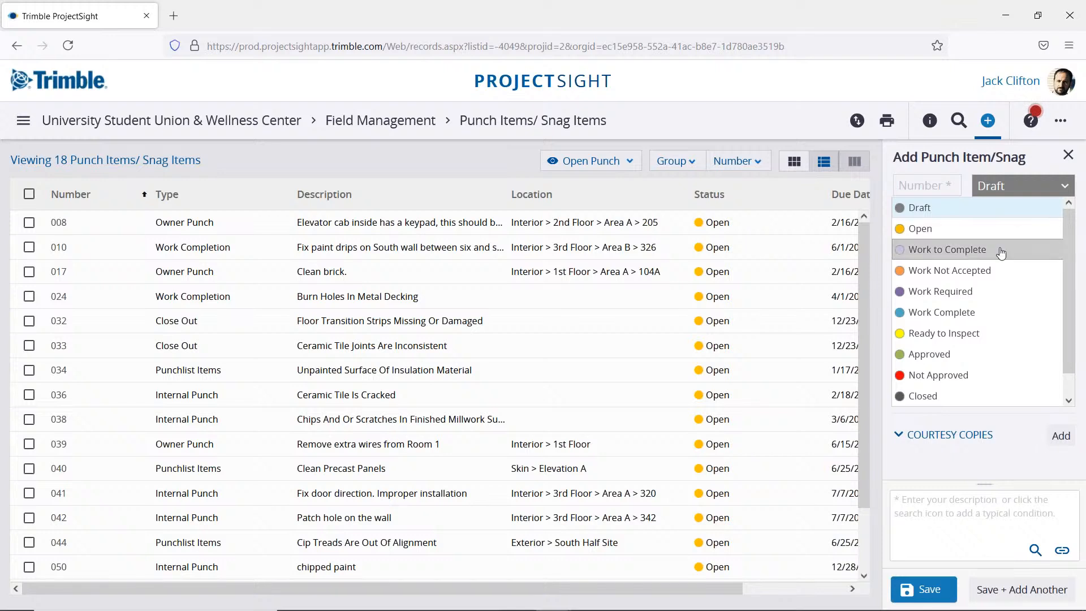
click(1022, 154)
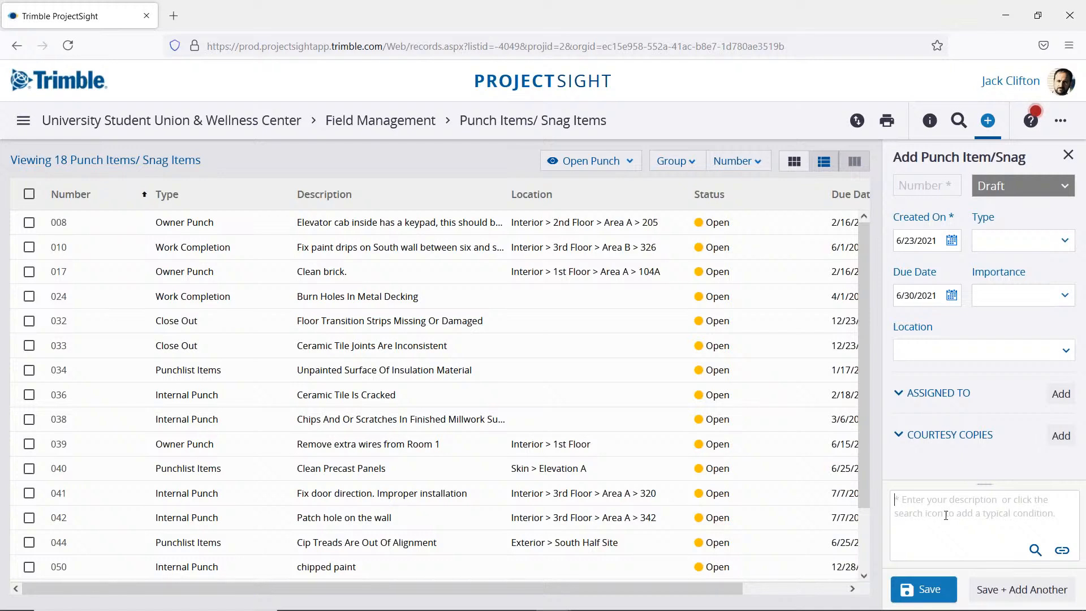
click(1063, 551)
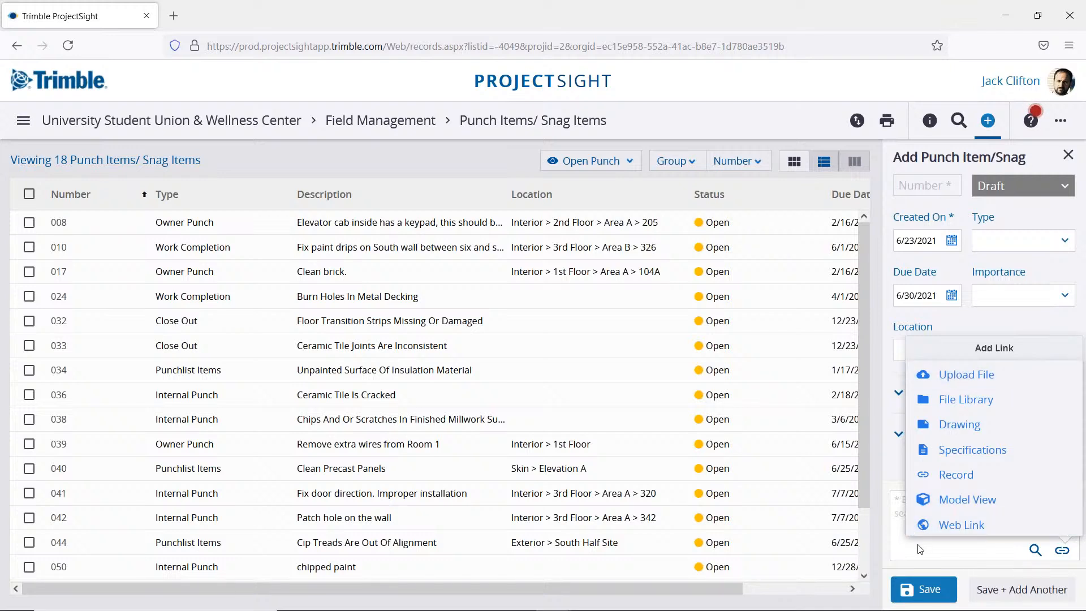
click(932, 548)
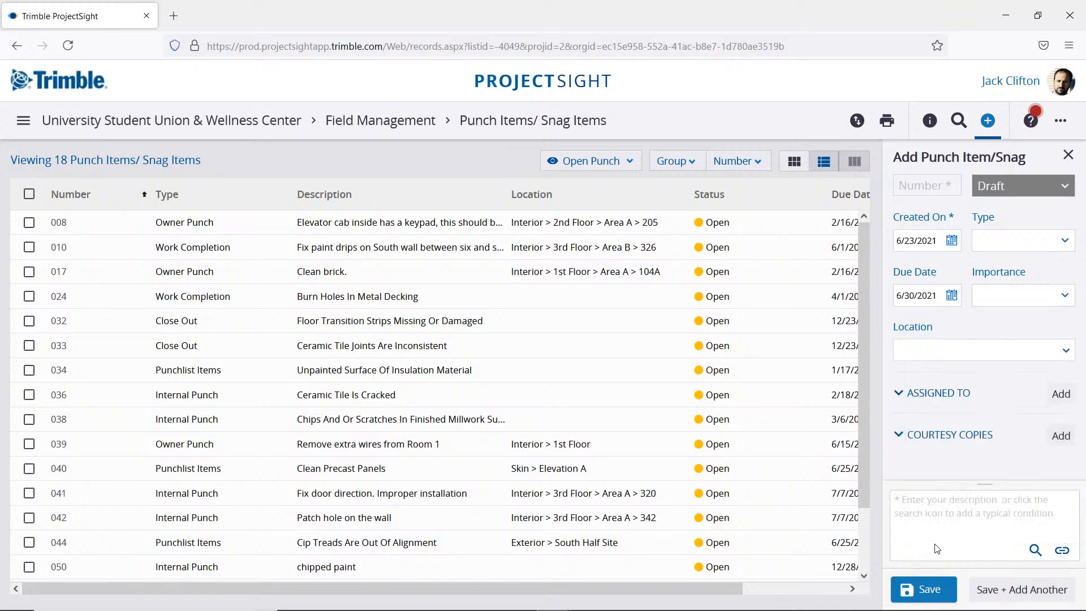